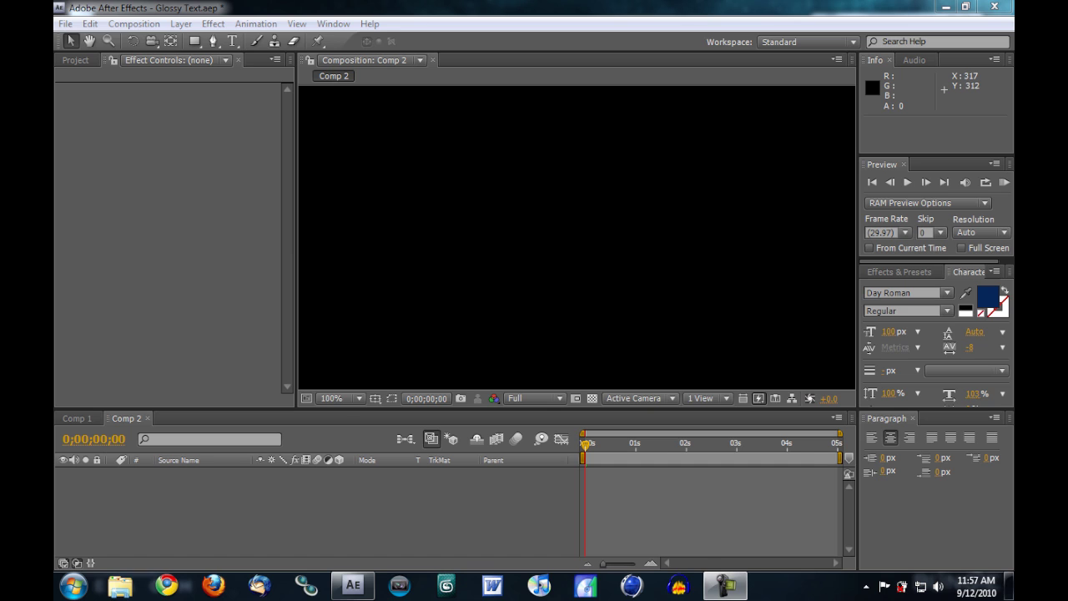
Review the composition settings of Comp 2 and accept them.
left_click(134, 24)
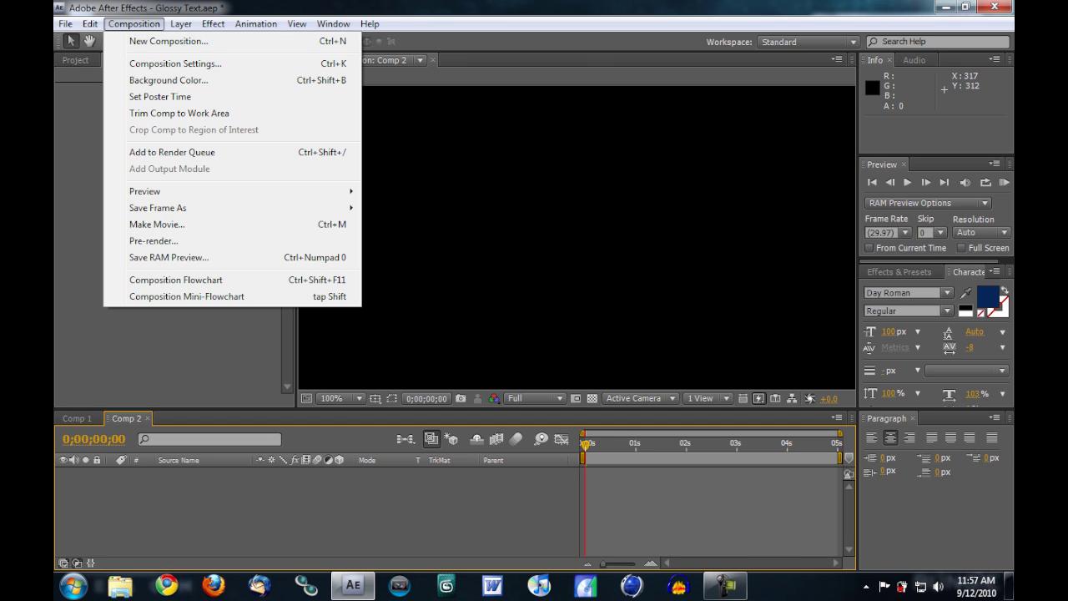
key("Escape")
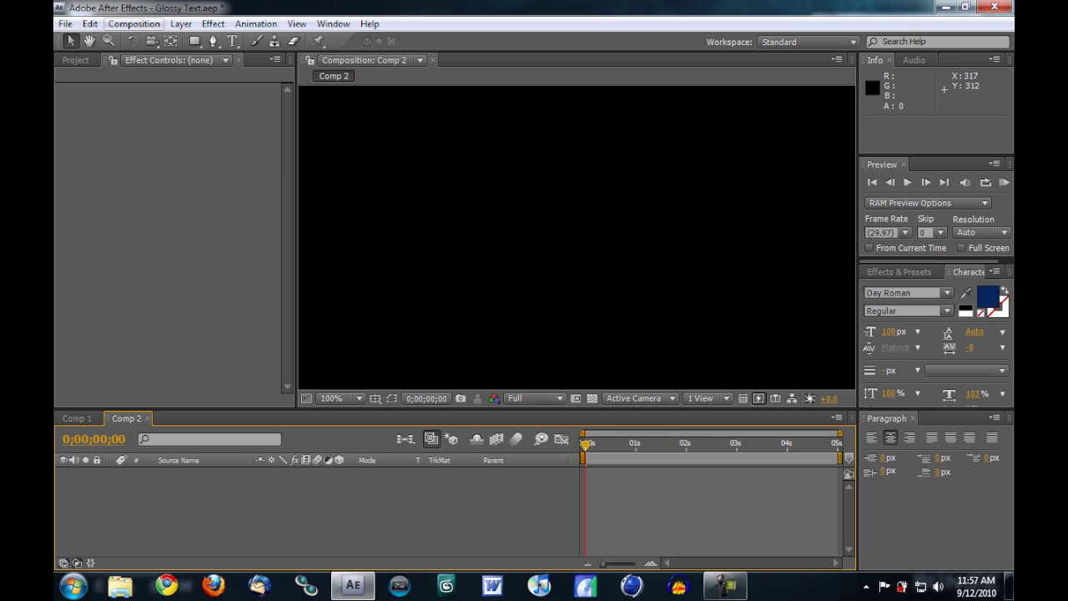
left_click(133, 24)
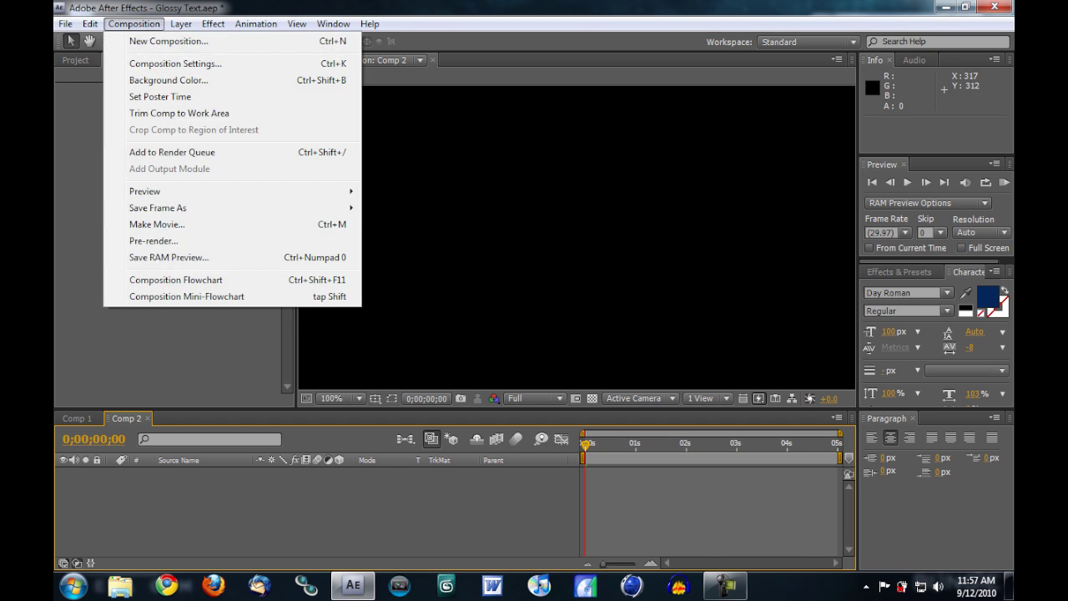
left_click(133, 24)
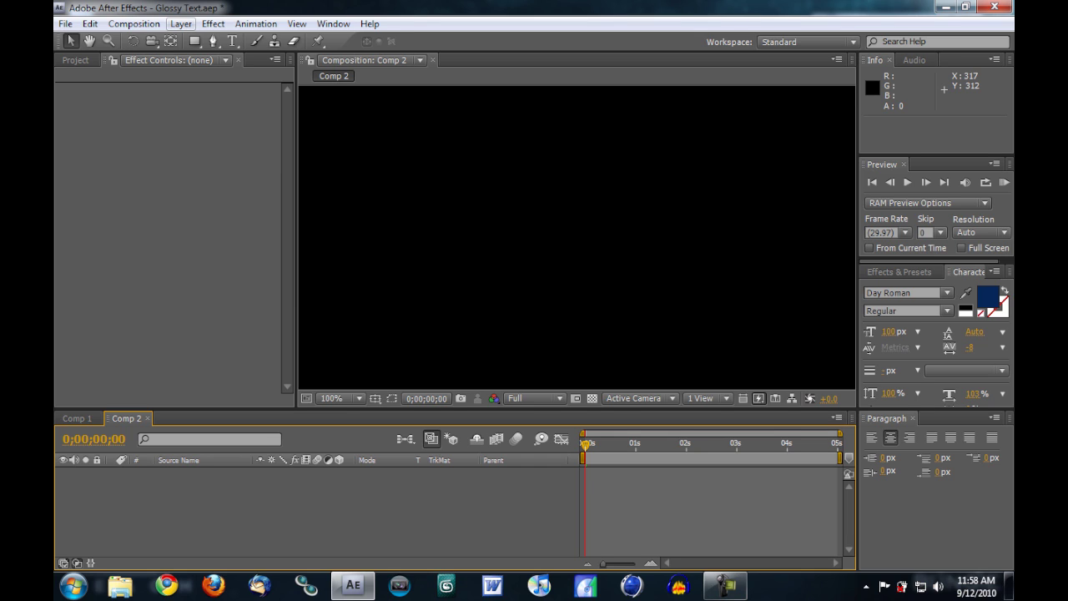
left_click(133, 23)
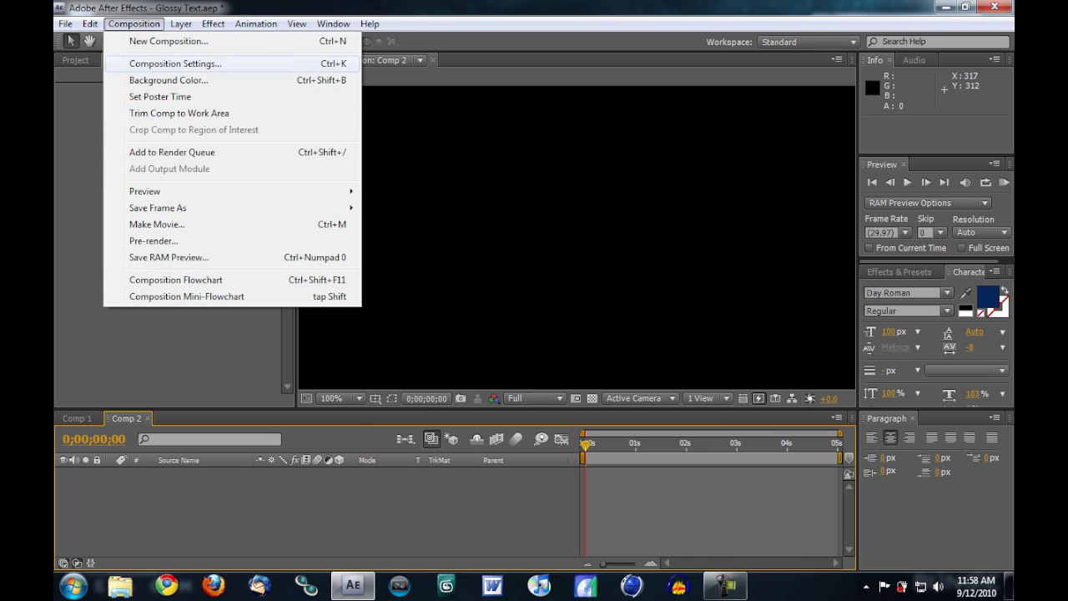
left_click(159, 64)
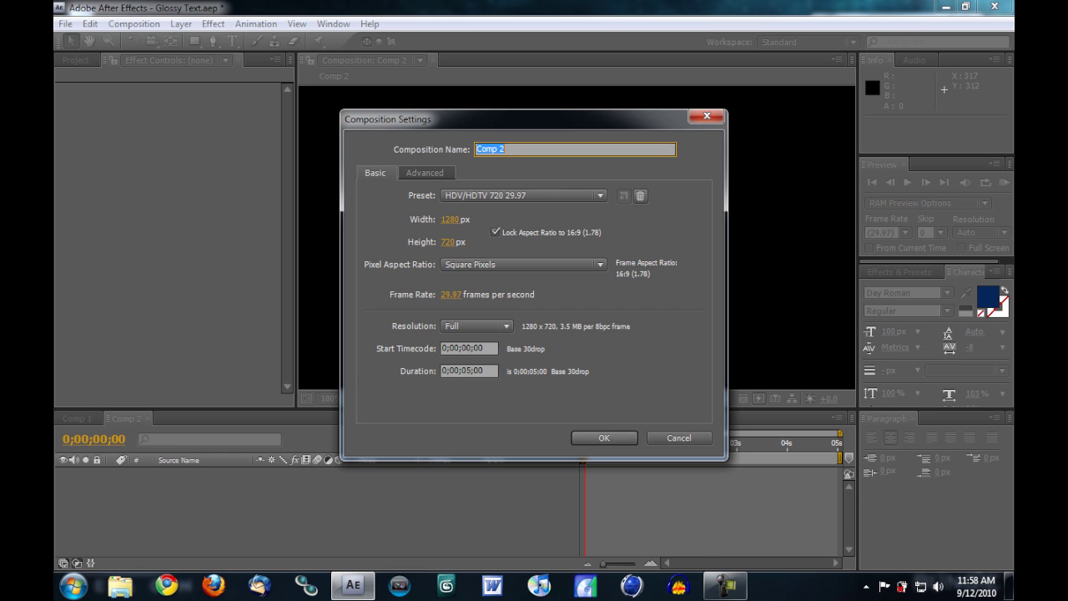
key("Return")
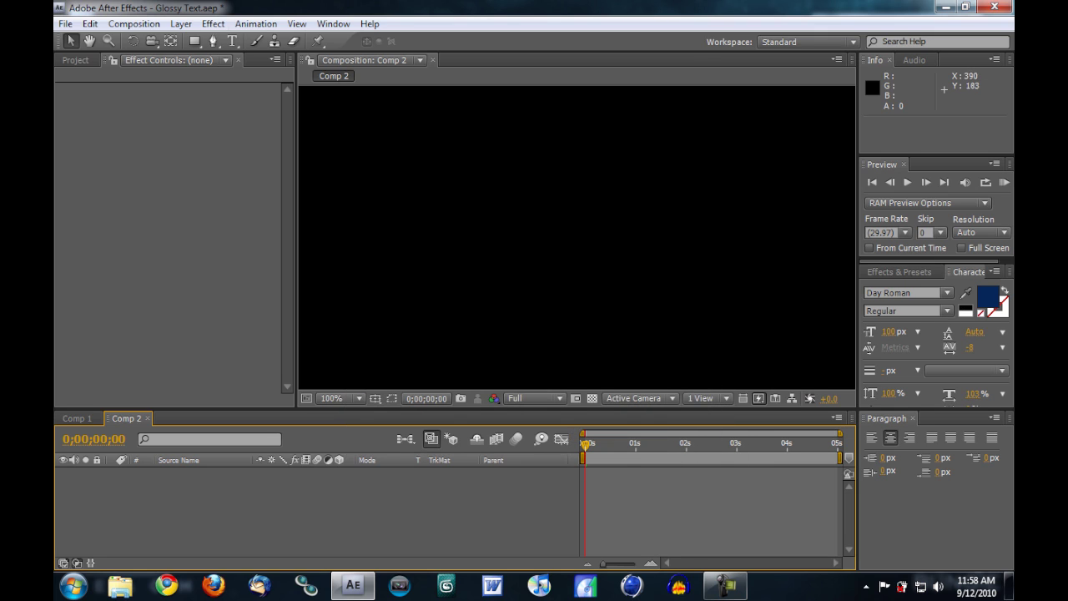
Draw a wide text box across the composition frame with the Type tool and enter the text OMNI.
left_click(181, 24)
key("Escape")
left_click(232, 41)
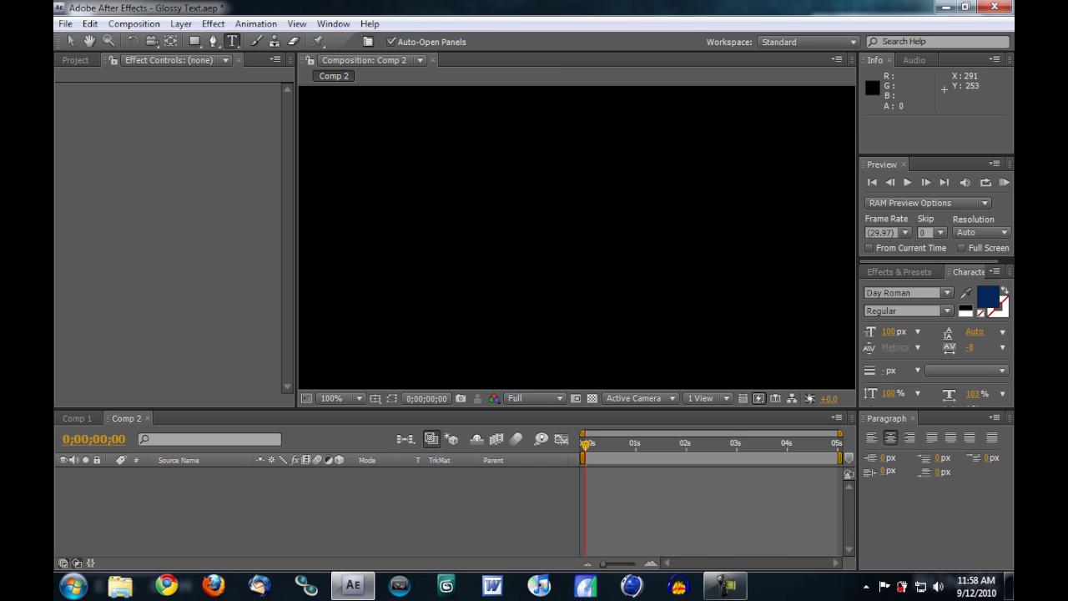
left_click_drag(313, 155, 840, 369)
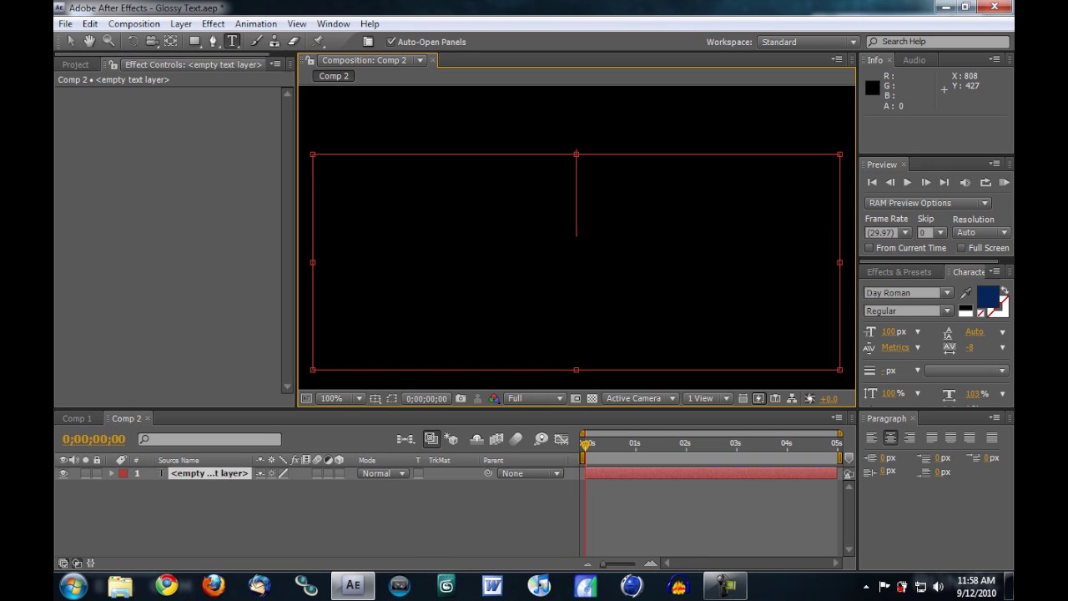
type("OM")
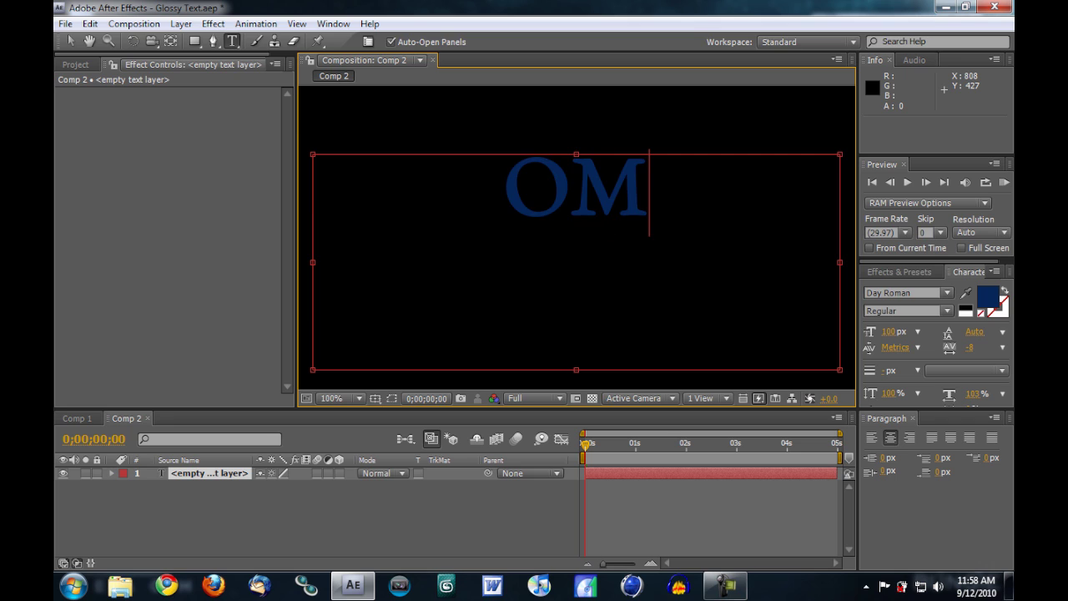
type("NI")
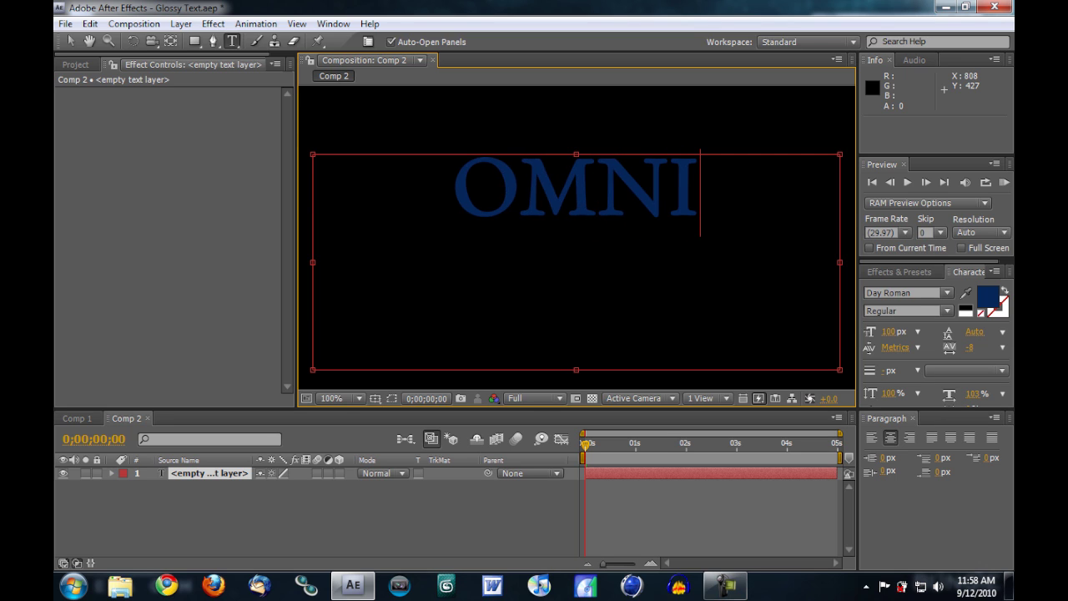
Set the OMNI text's font size to 202 px and move the layer to position 626.0, 406.5.
key("shift+Left")
key("shift+Left")
key("shift+Left")
key("shift+Left")
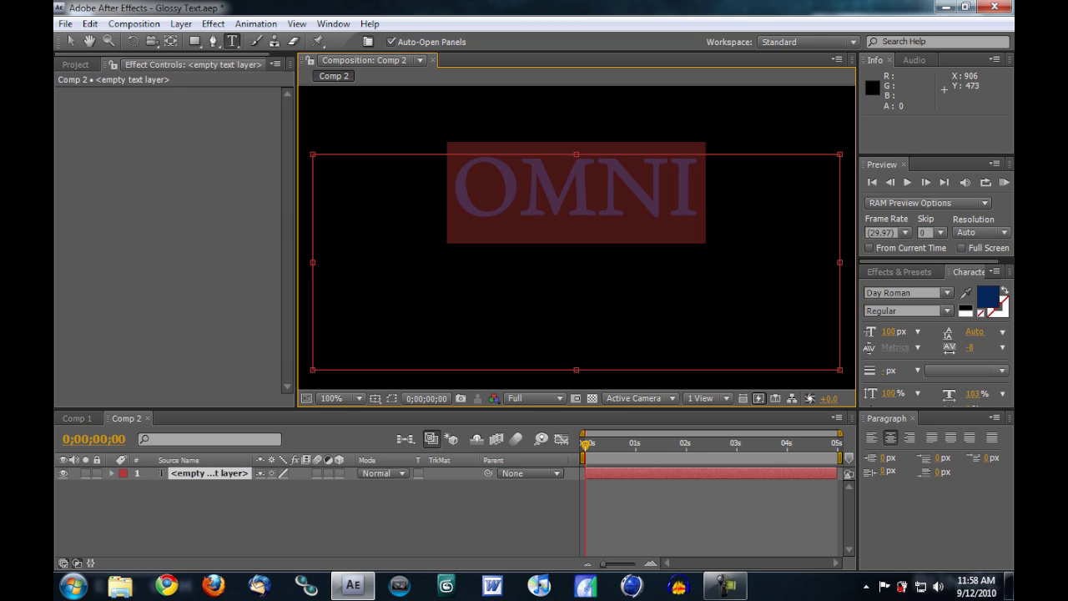
left_click_drag(888, 332, 977, 331)
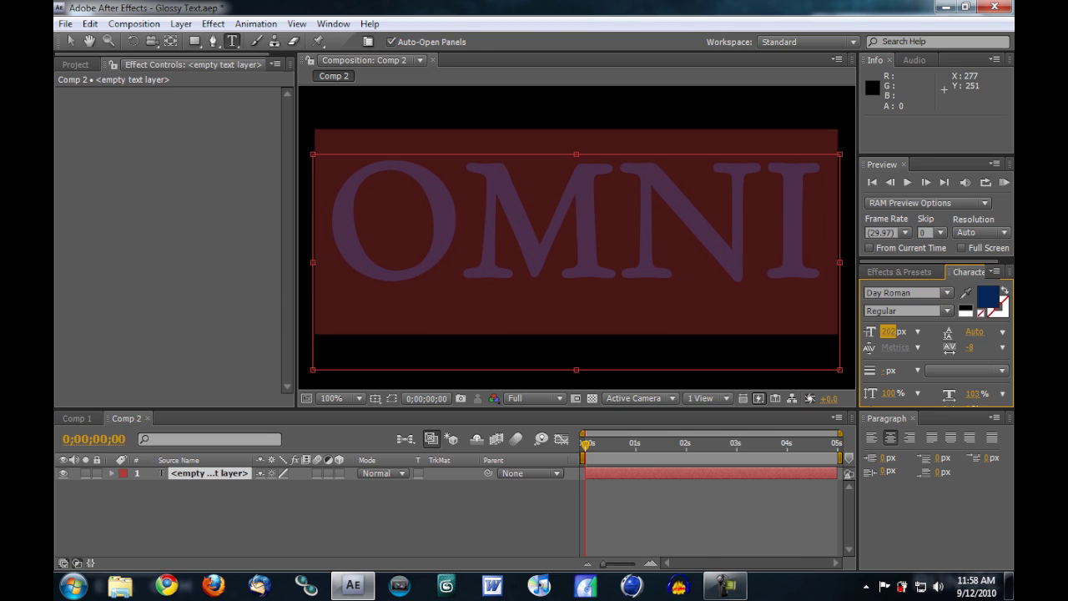
left_click(71, 41)
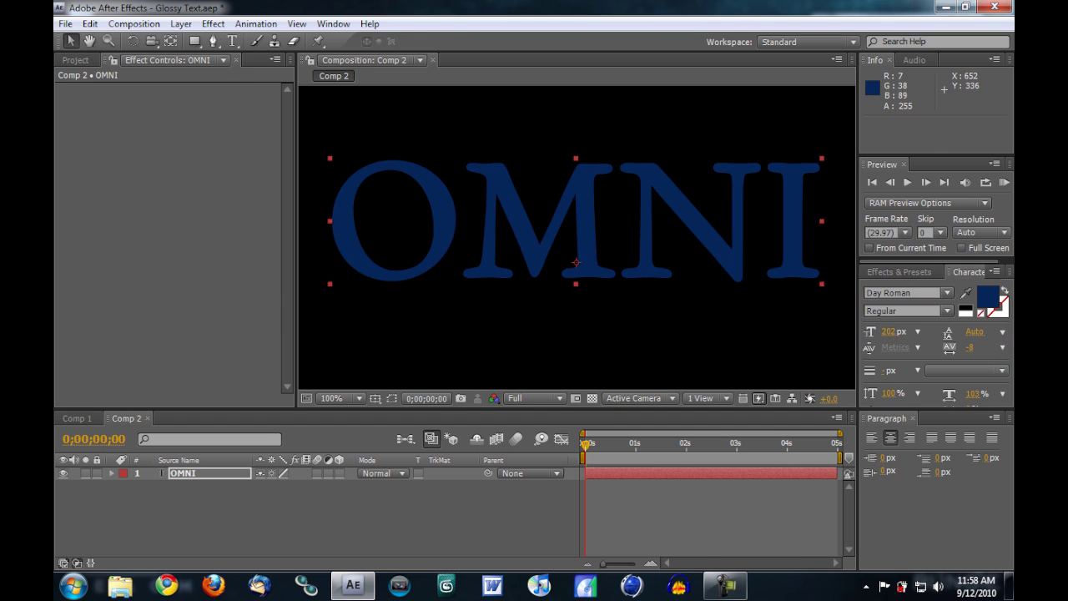
left_click_drag(589, 216, 577, 227)
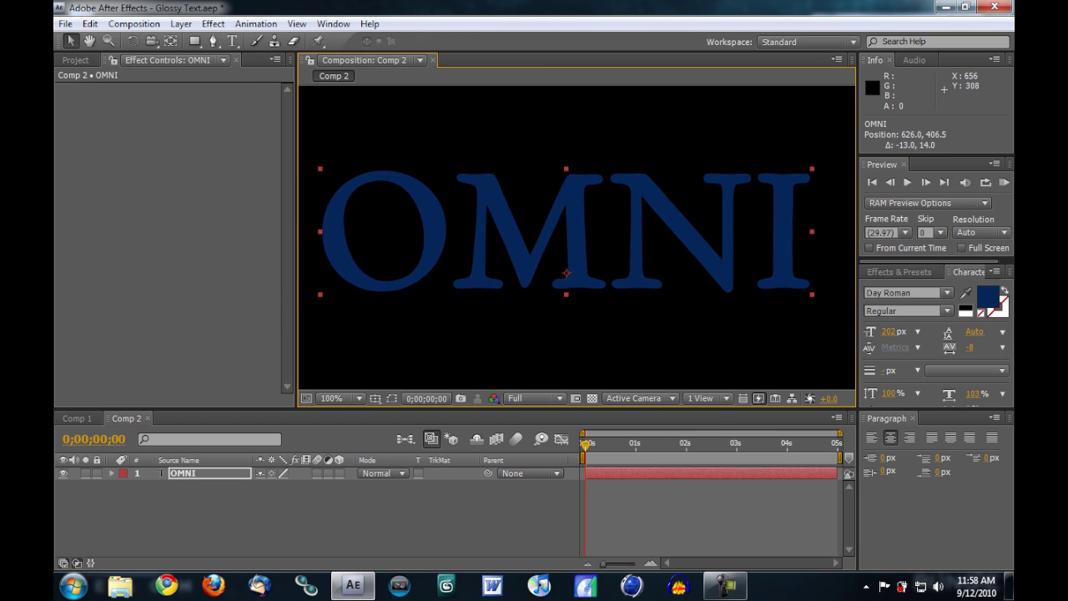
Select the OMNI text and turn off Faux Bold in its character formatting.
double_click(806, 241)
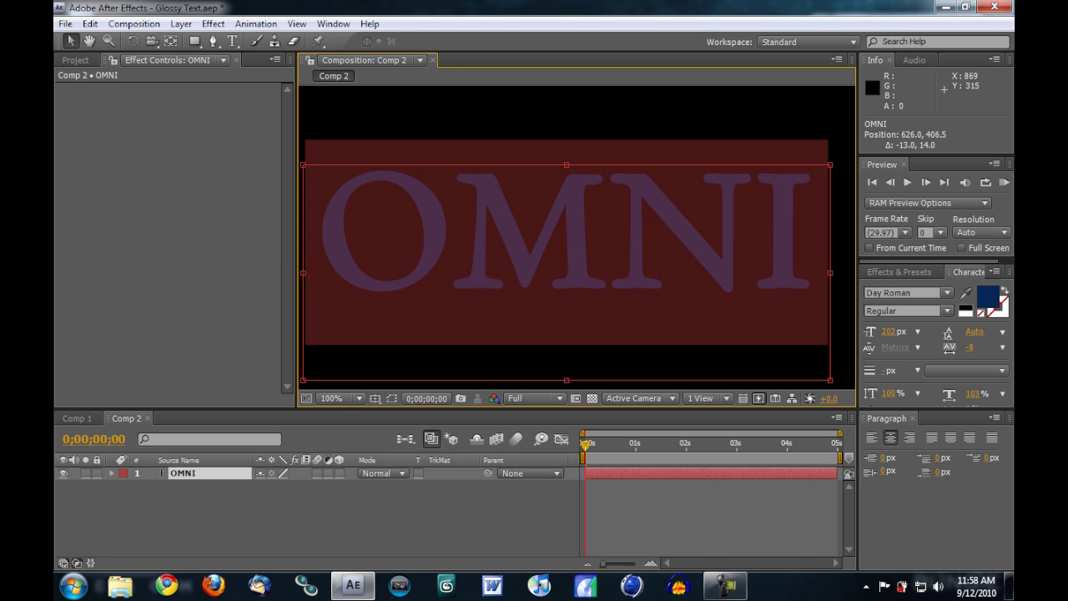
left_click(948, 292)
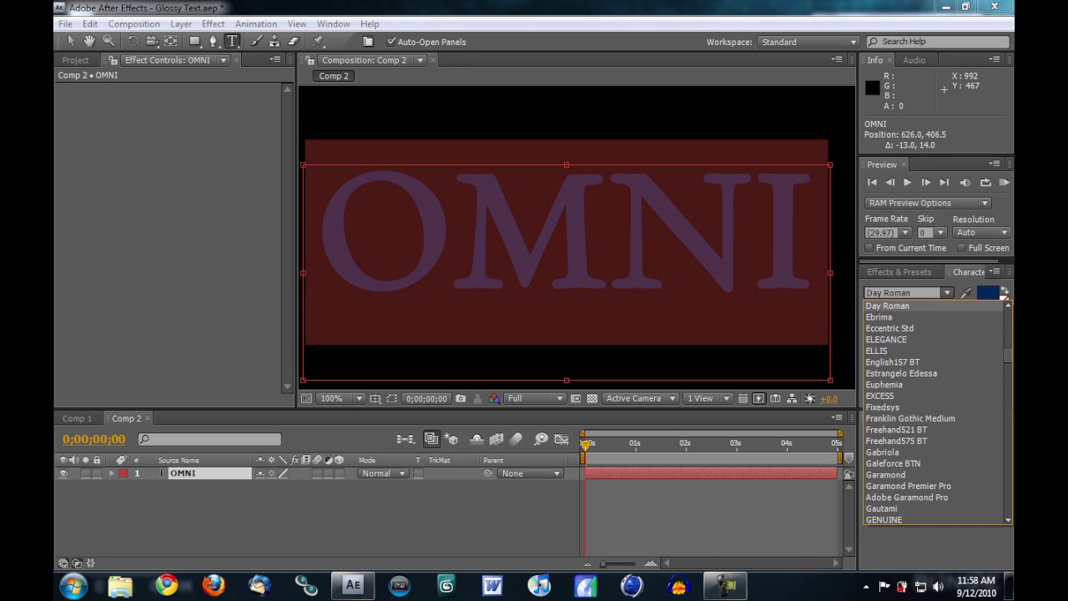
scroll(935, 412, "down", 4)
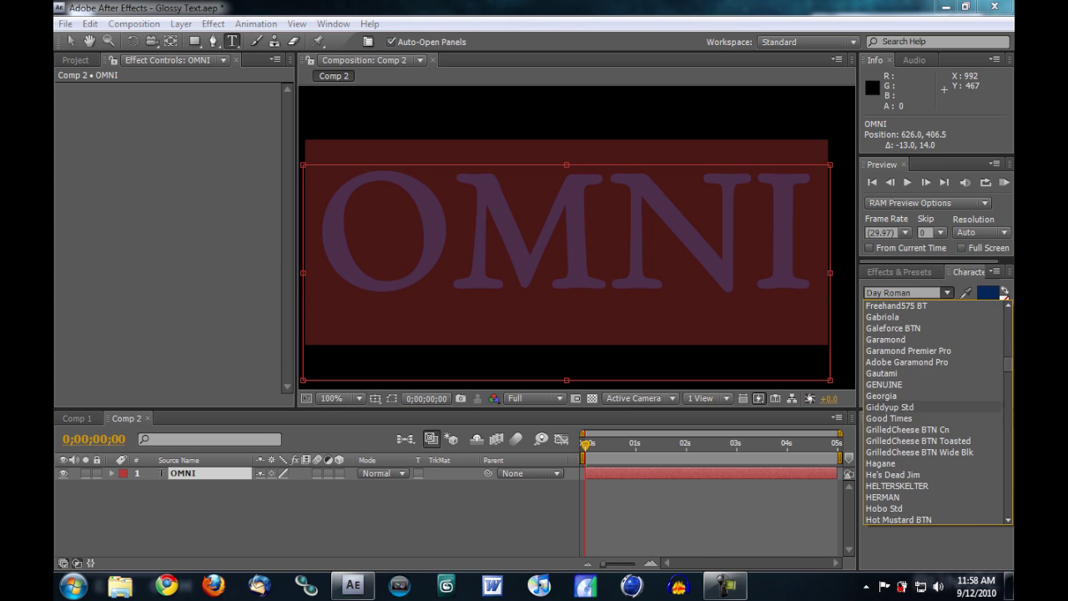
left_click(948, 292)
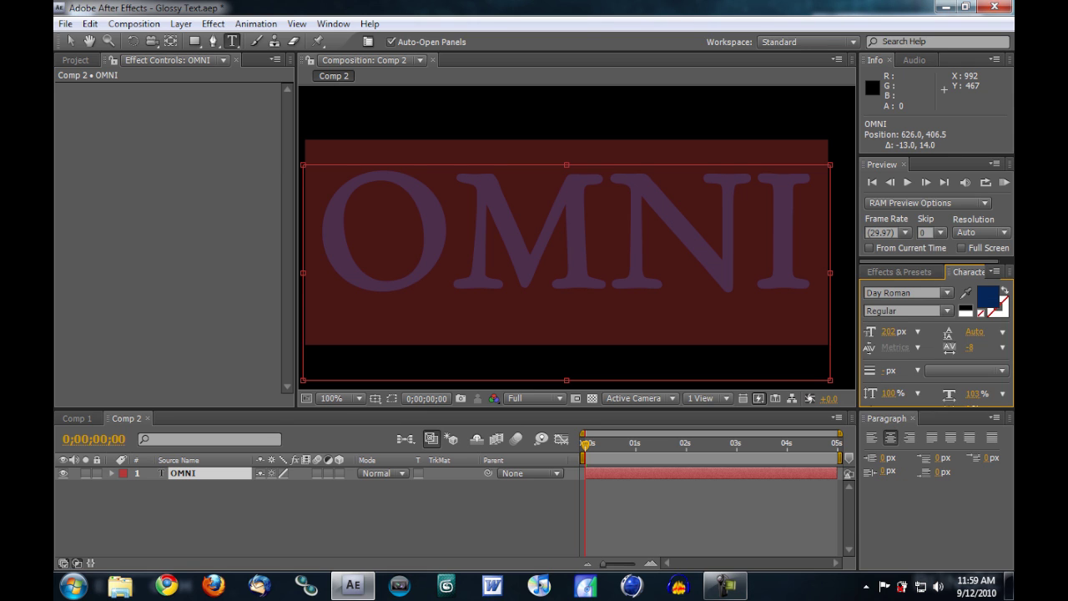
left_click_drag(848, 409, 847, 444)
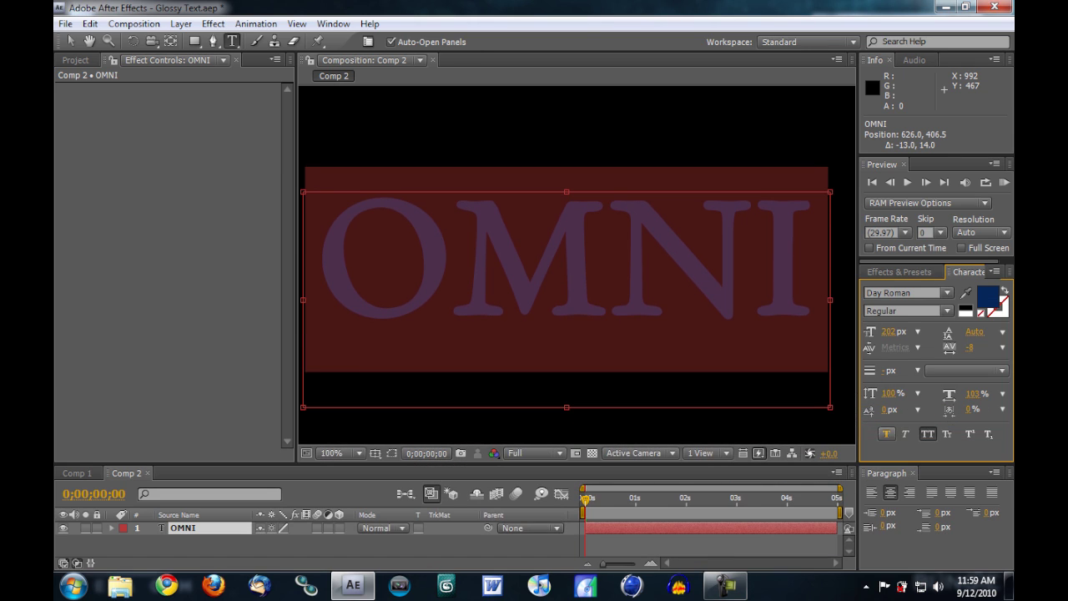
left_click_drag(567, 464, 568, 422)
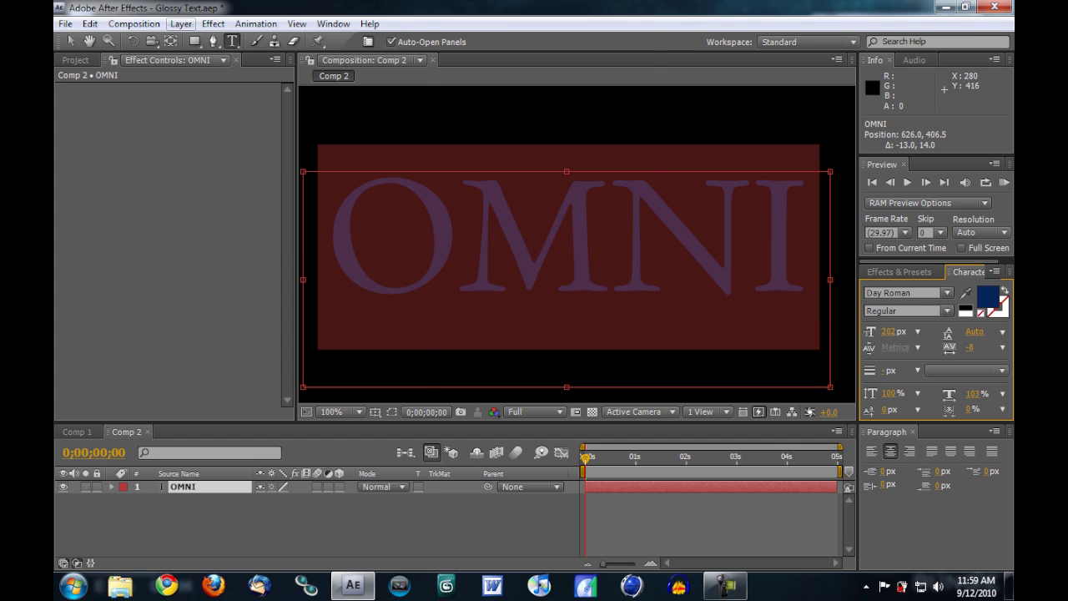
Create a white 1280 x 720 px solid layer and place it beneath the OMNI text layer.
left_click(182, 23)
mouse_move(200, 40)
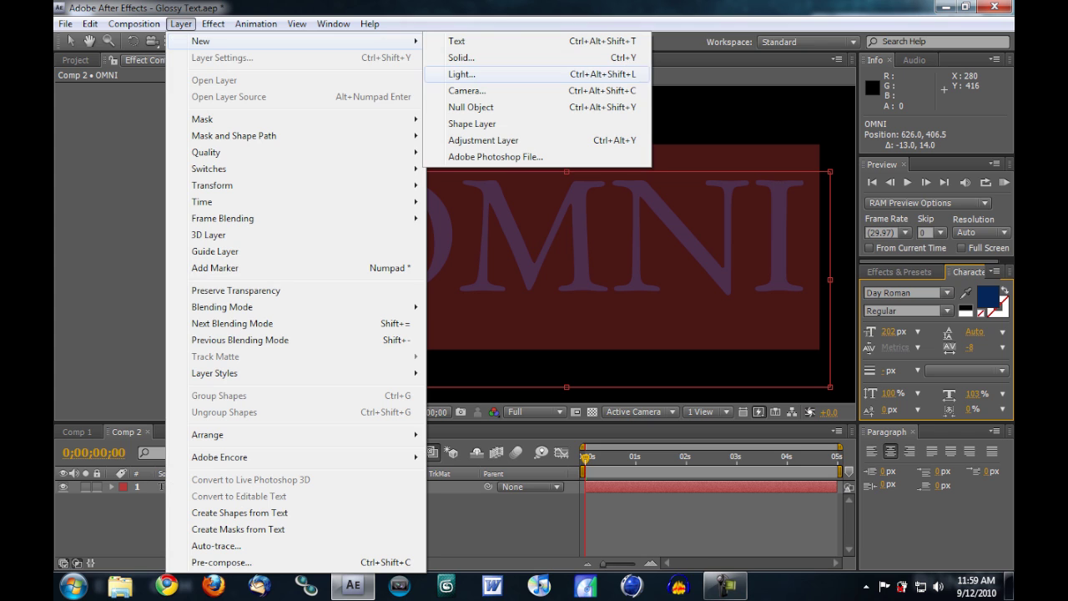
left_click(461, 57)
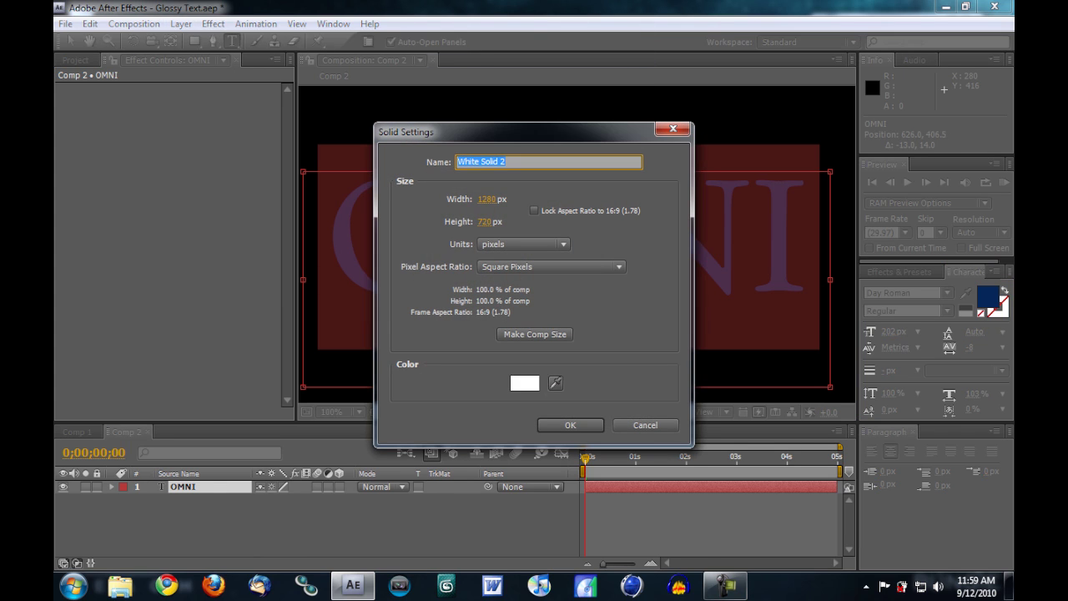
key("Return")
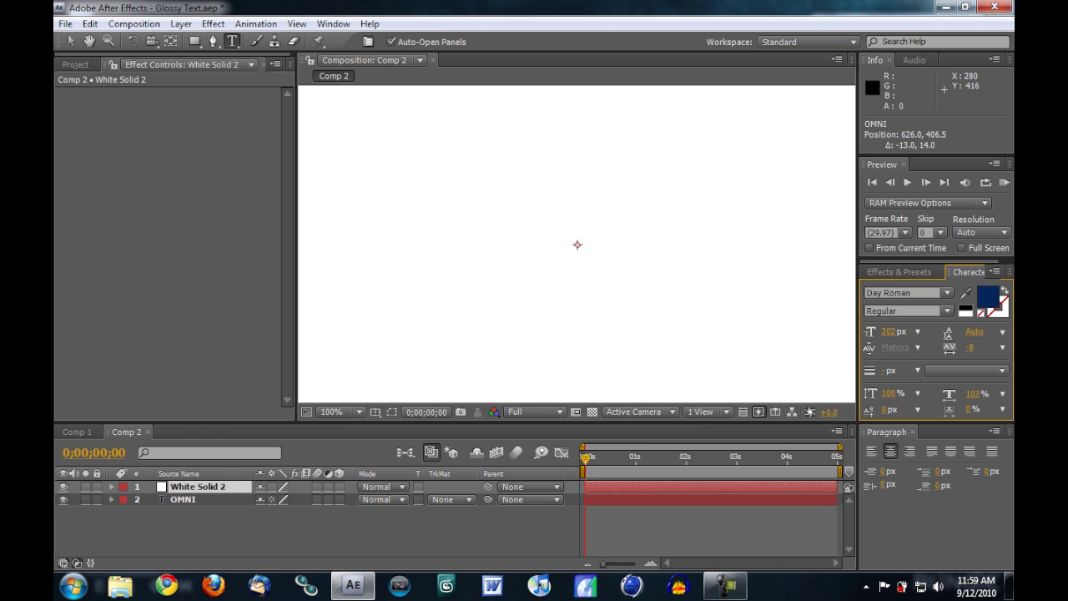
key("ctrl+bracketleft")
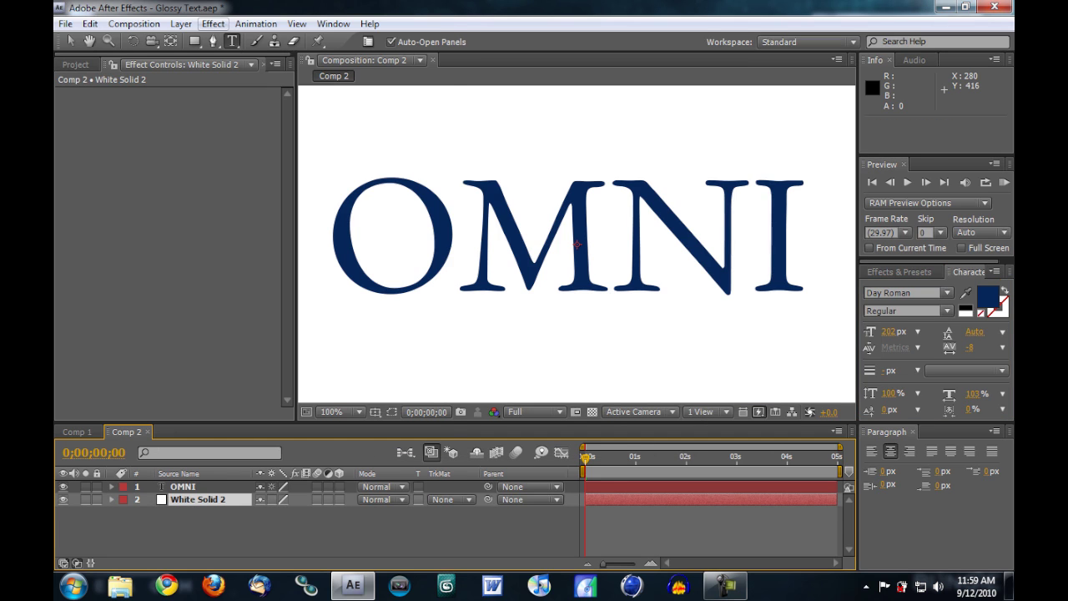
Apply the Ramp effect to the white solid and set its shape to Radial Ramp.
left_click(213, 23)
mouse_move(333, 197)
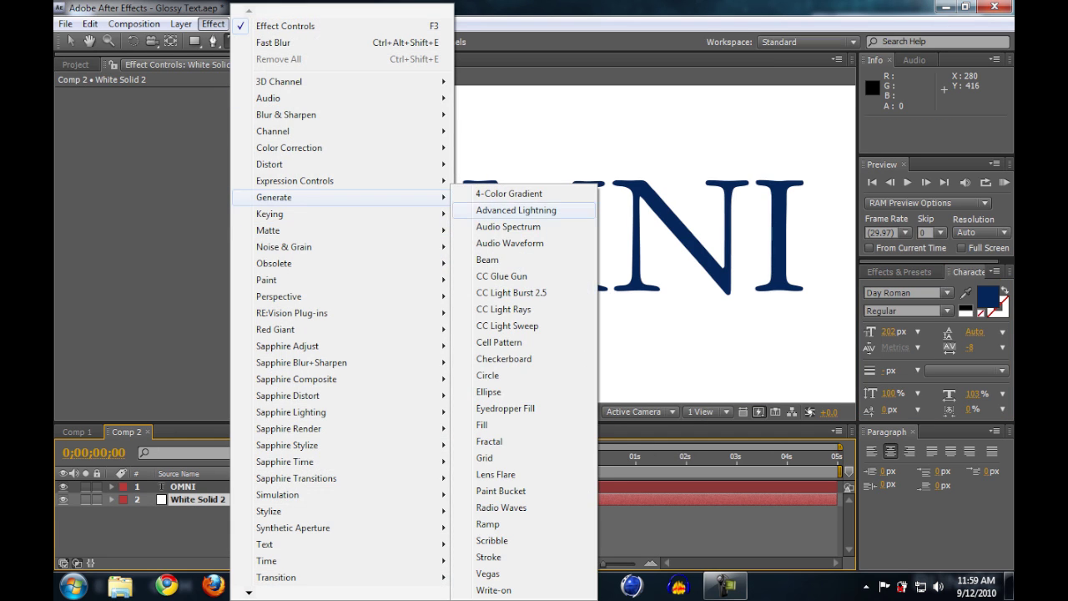
left_click(488, 524)
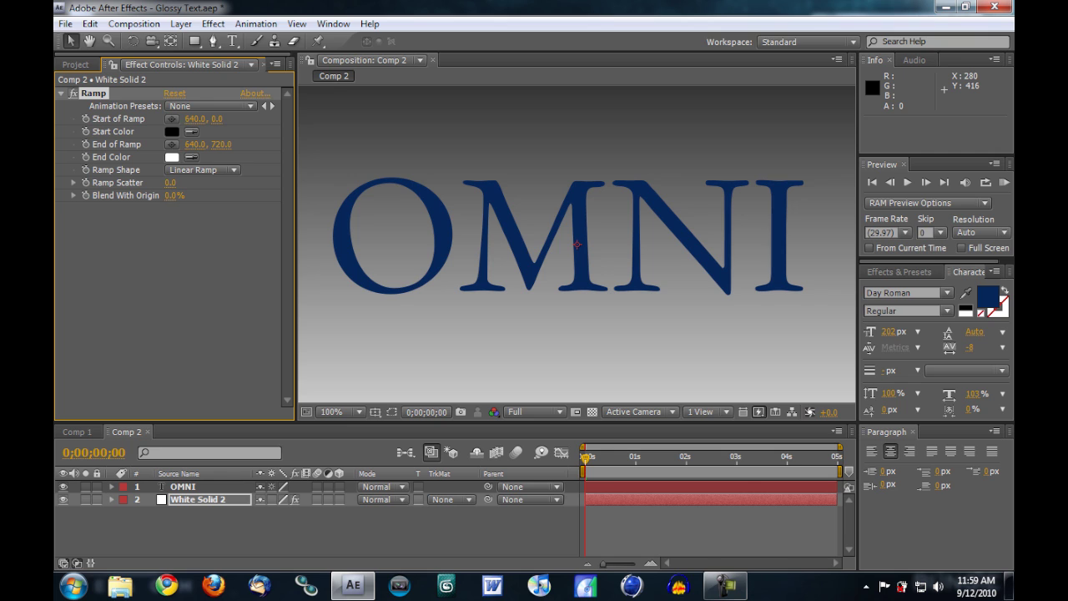
left_click(202, 170)
left_click(196, 187)
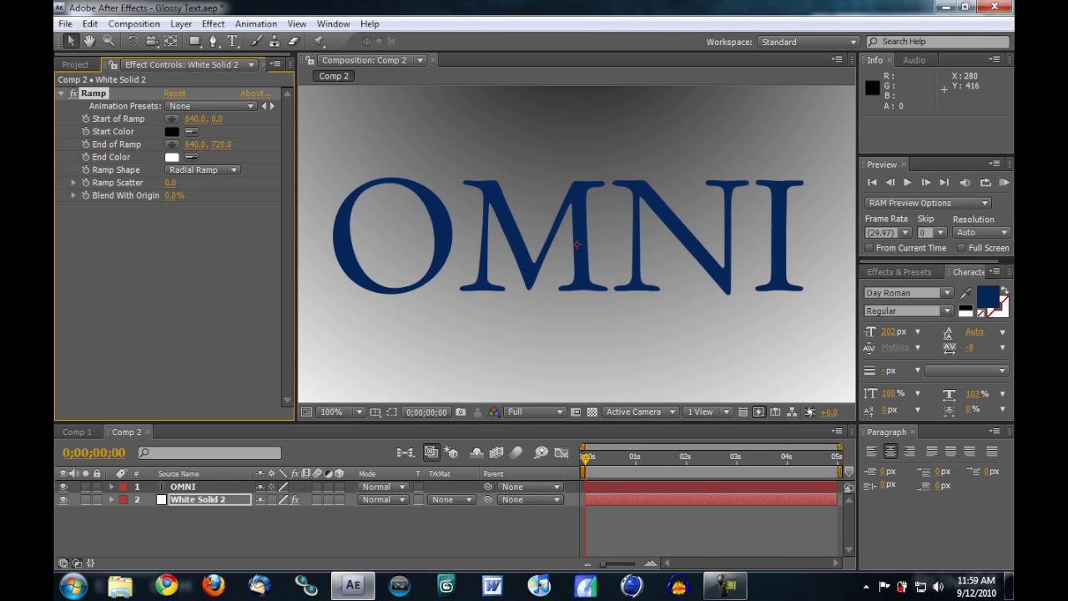
Place the ramp's start point at 949, 445 beyond the text's lower end and its end point at 318, 245 above the O.
left_click(172, 119)
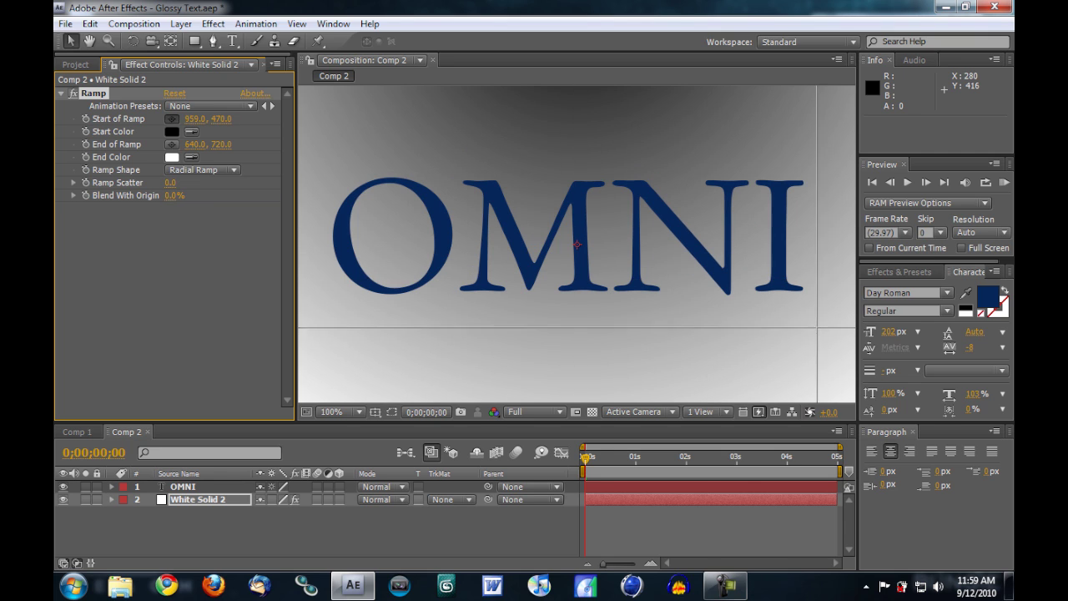
left_click(816, 327)
mouse_move(816, 327)
left_mouse_down()
mouse_move(800, 299)
mouse_move(808, 308)
left_mouse_up()
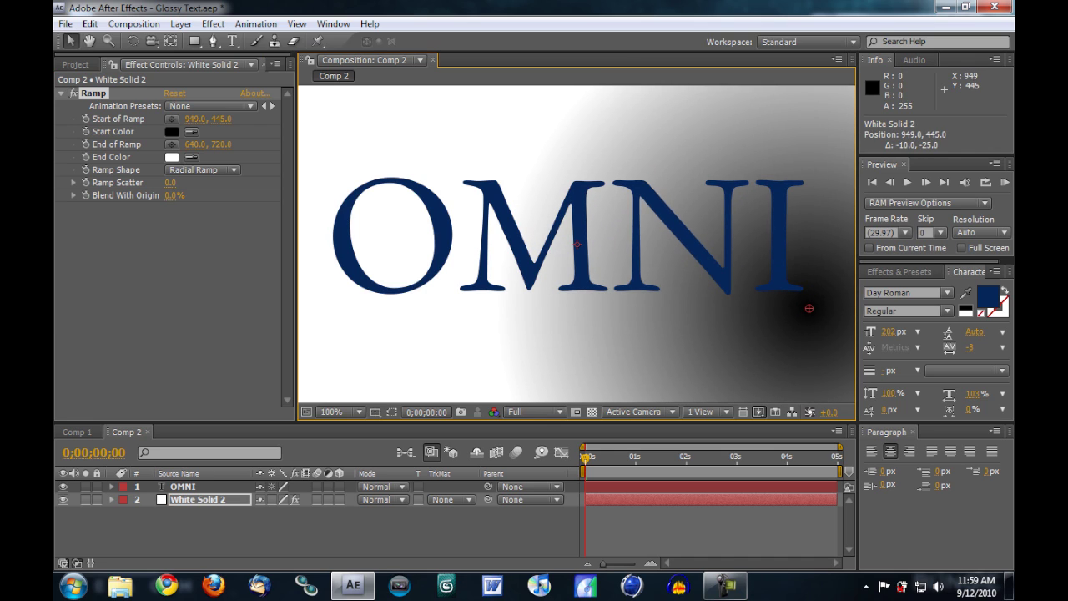
left_click(171, 144)
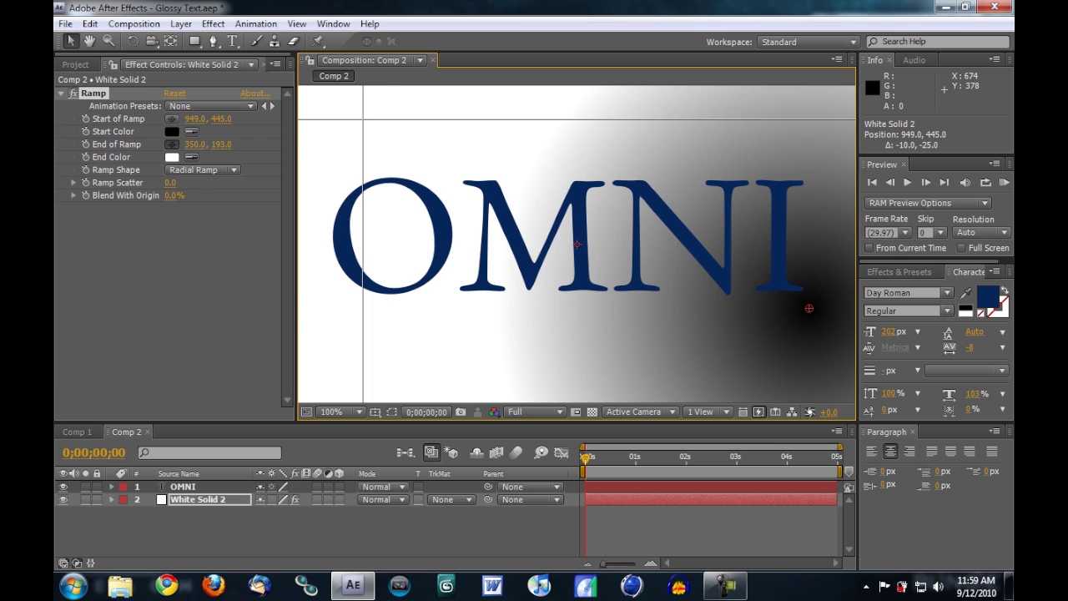
left_click_drag(363, 127, 335, 158)
Set the ramp's start color to dark blue 000E43.
left_click(172, 131)
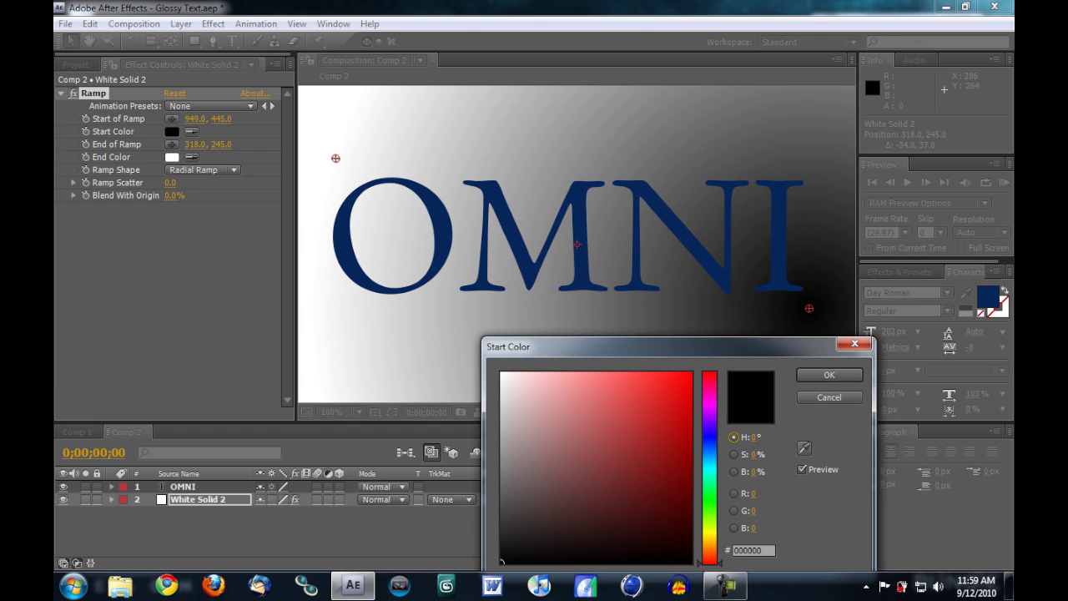
left_click(709, 442)
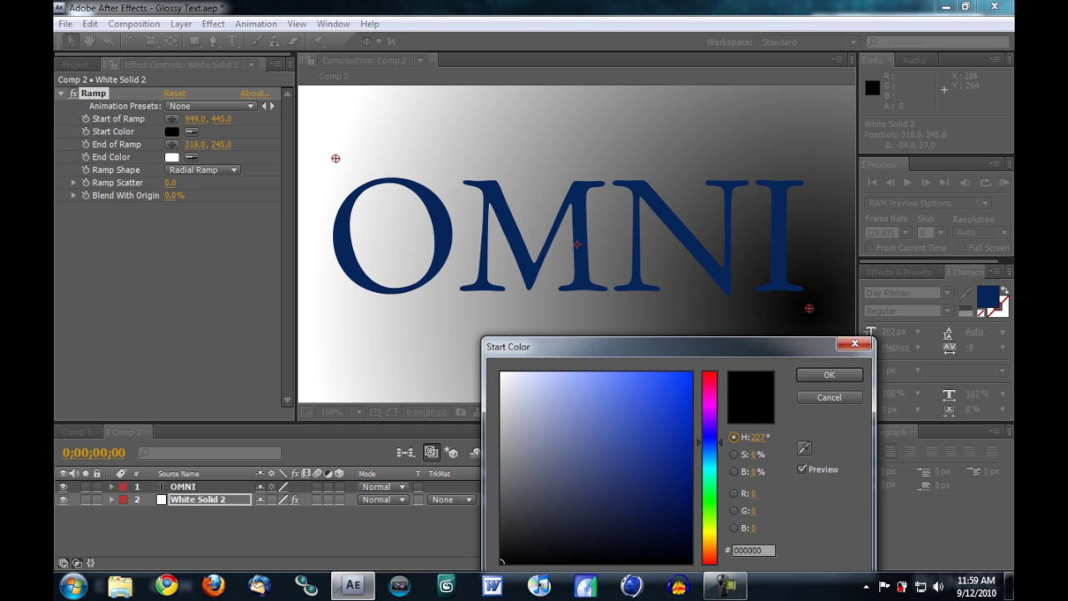
left_click(690, 505)
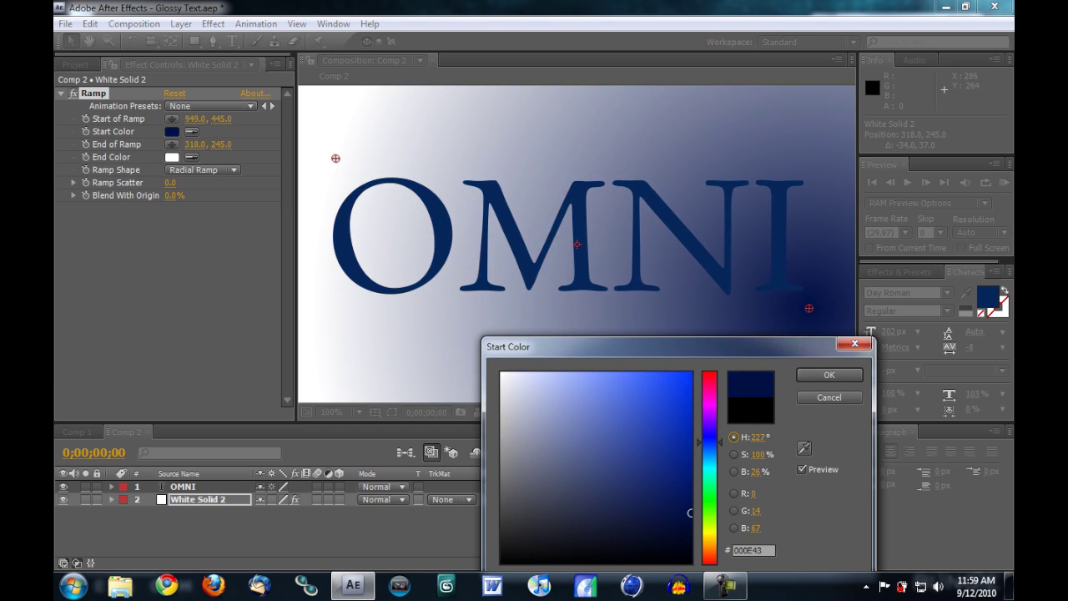
left_click(829, 375)
Set the ramp's end color to light blue 8DA1E2 and collapse the Ramp effect.
left_click(172, 157)
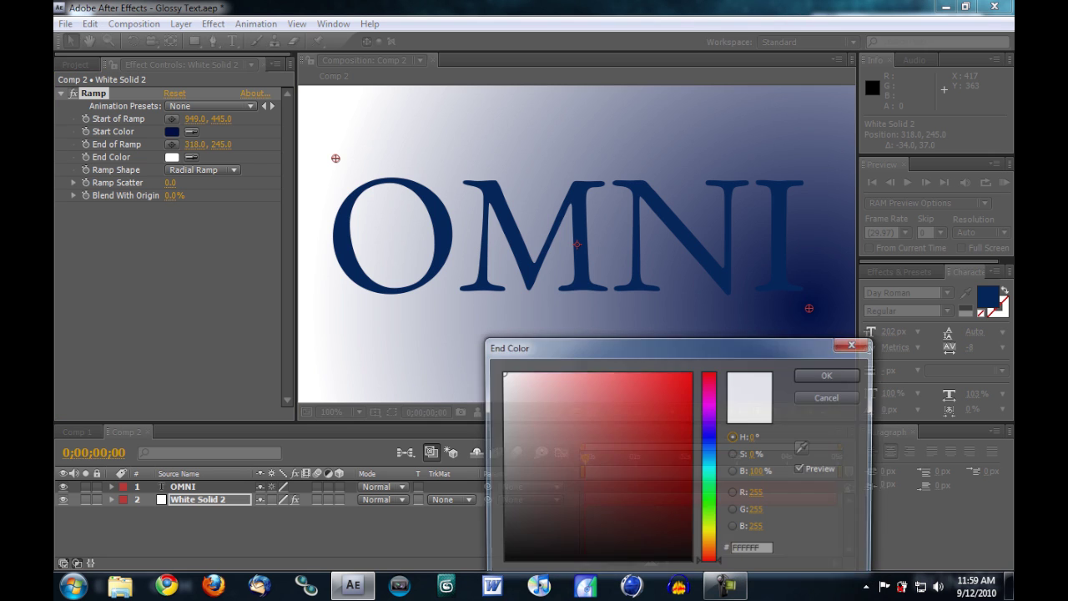
left_click_drag(709, 446, 709, 443)
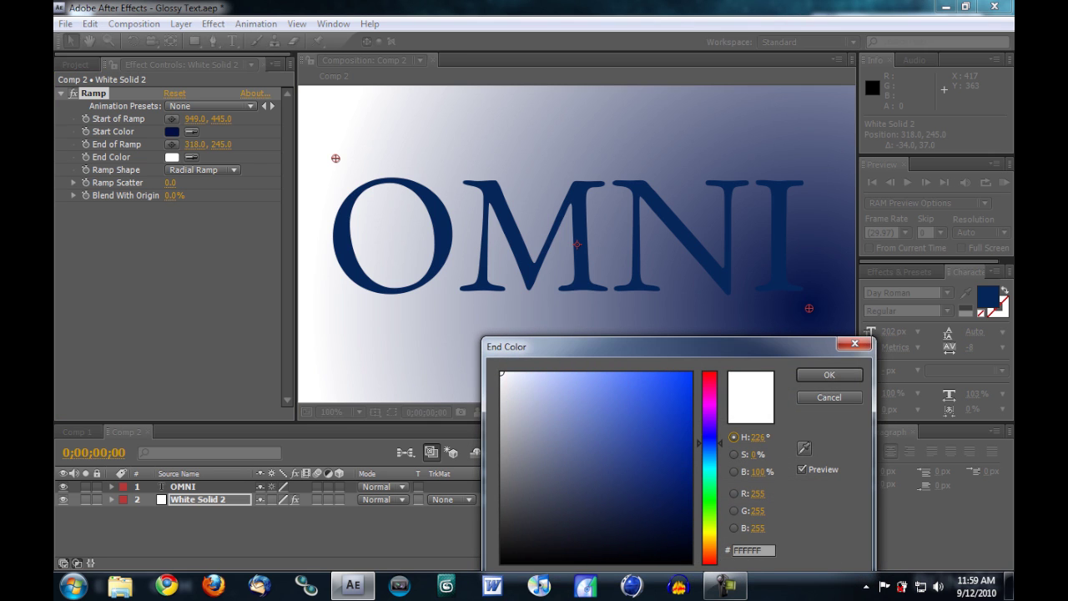
mouse_move(547, 404)
left_mouse_down()
mouse_move(530, 396)
mouse_move(564, 391)
left_mouse_up()
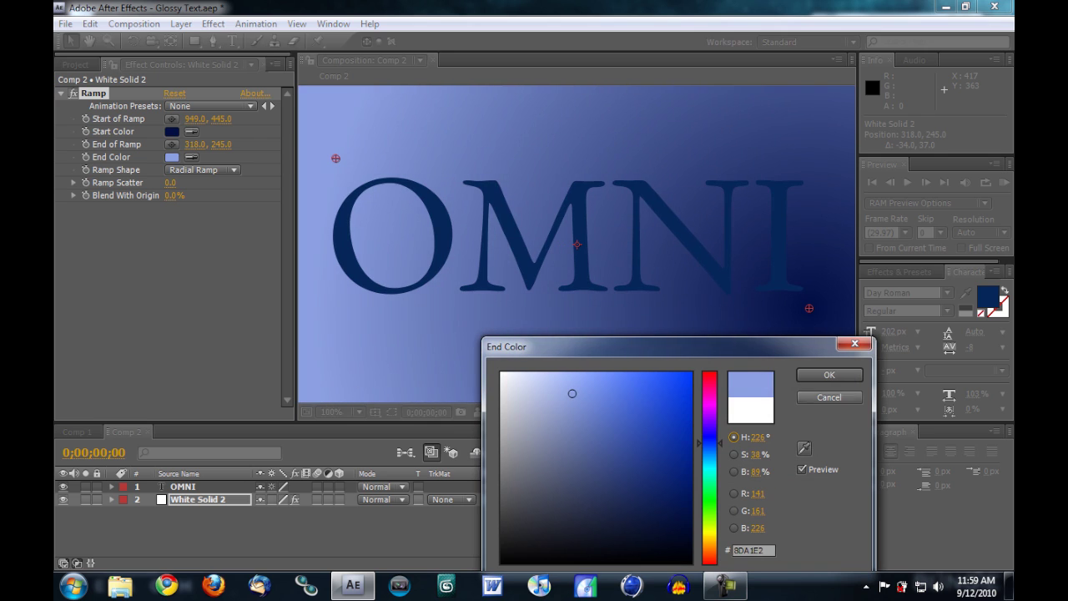
left_click(829, 375)
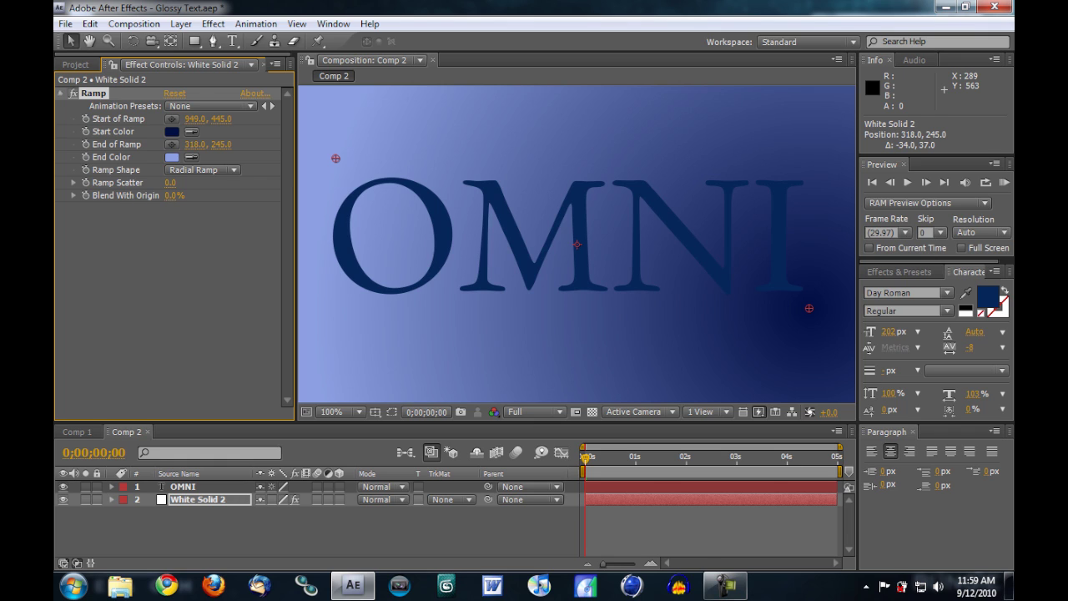
left_click(61, 93)
Set the white solid's track matte to Alpha Matte "OMNI" so the gradient fills the letters.
left_click(452, 500)
left_click(376, 535)
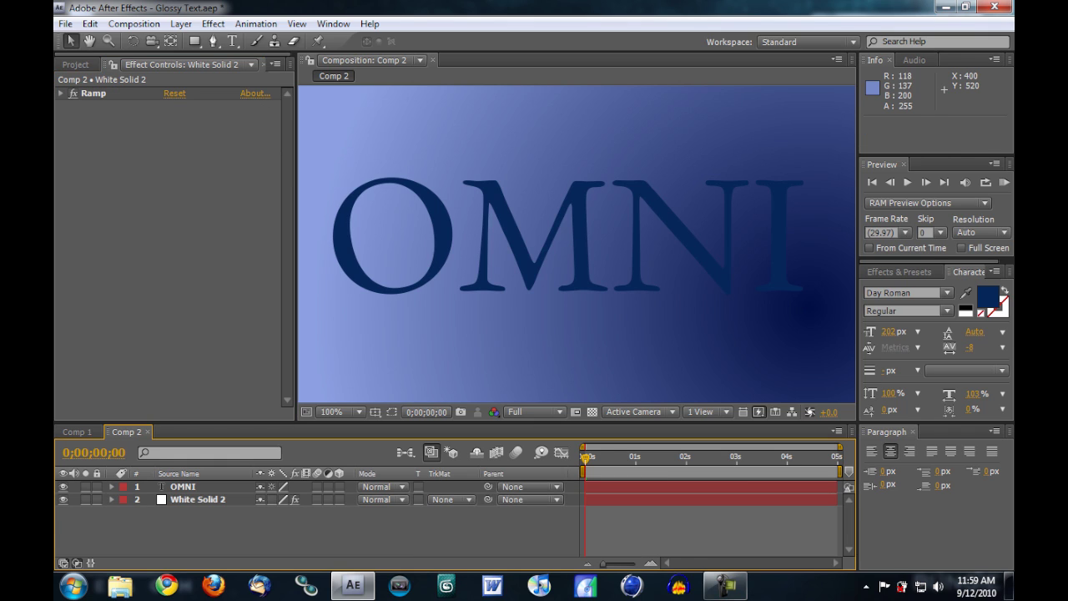
left_click(77, 563)
left_click(77, 563)
left_click(451, 499)
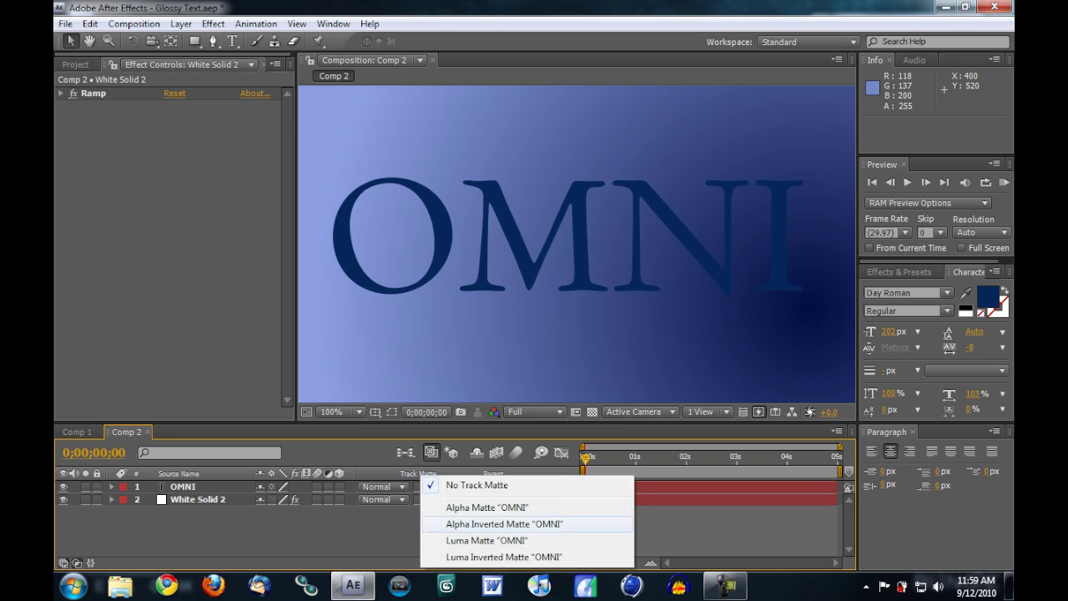
left_click(501, 501)
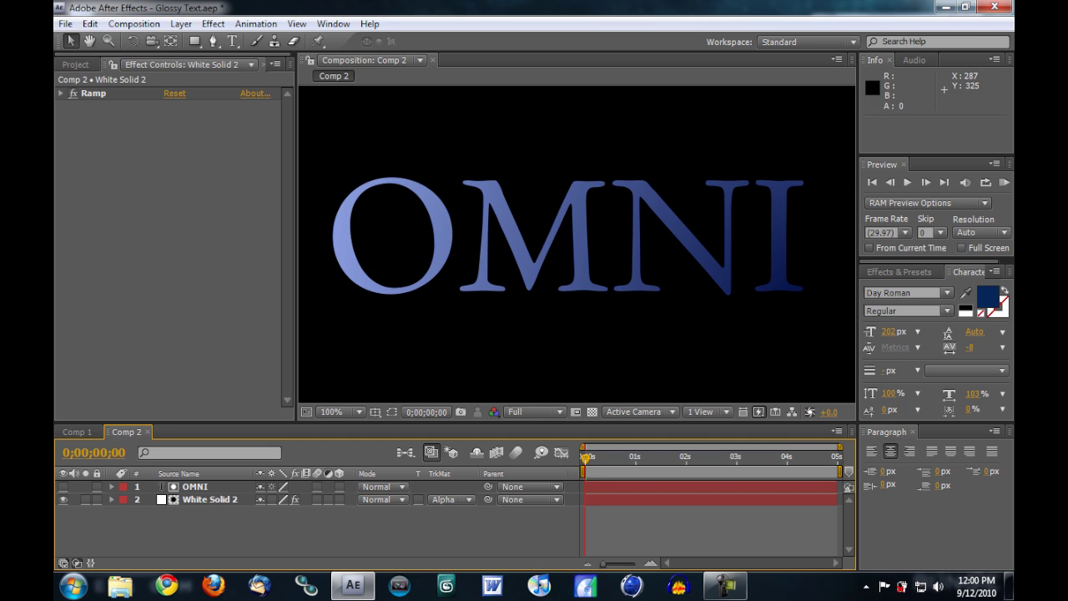
Apply the CC Vector Blur effect to the OMNI text layer.
left_click(195, 487)
left_click(213, 25)
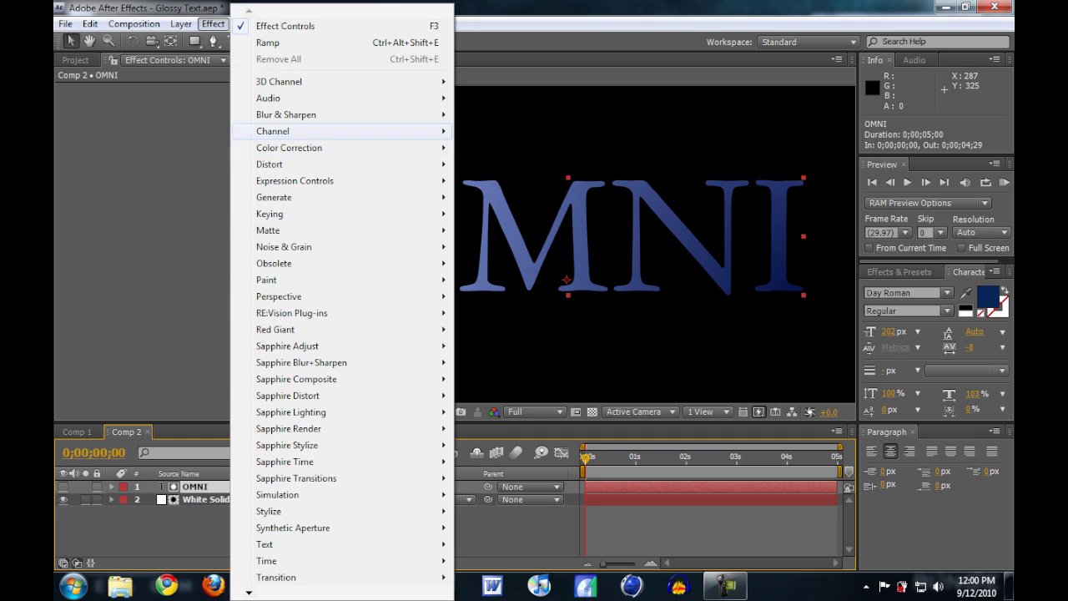
mouse_move(286, 115)
left_click(505, 181)
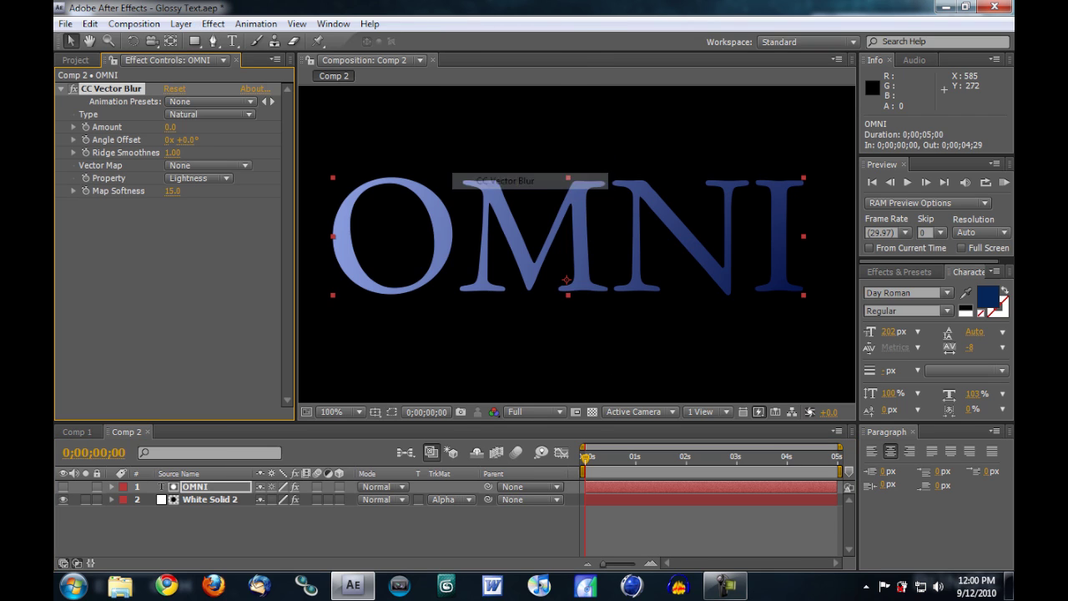
Set the CC Vector Blur Amount on the OMNI layer to 450.
left_click(170, 128)
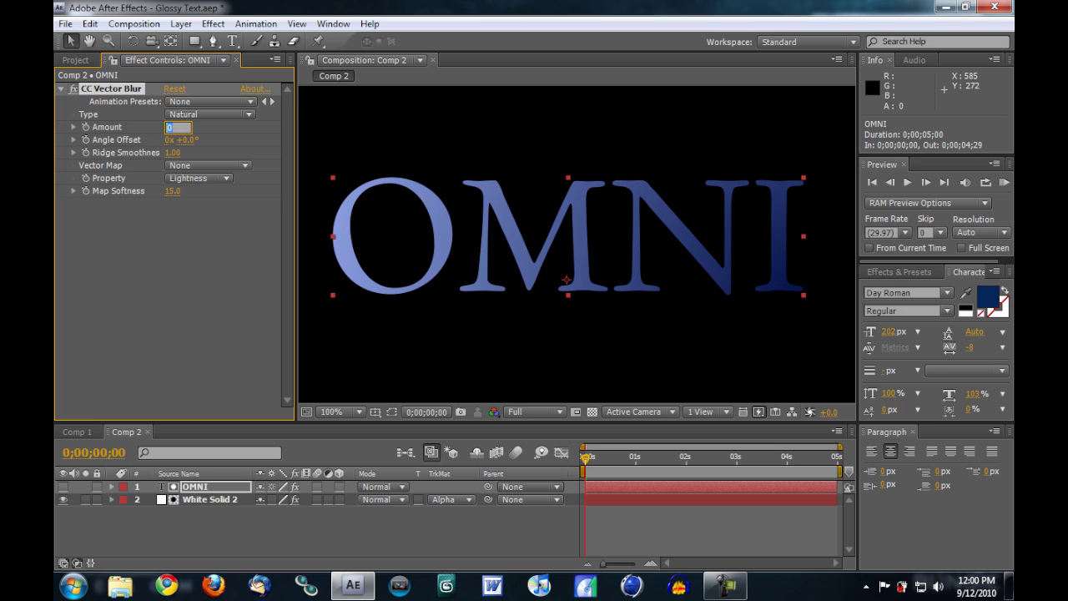
left_click(177, 257)
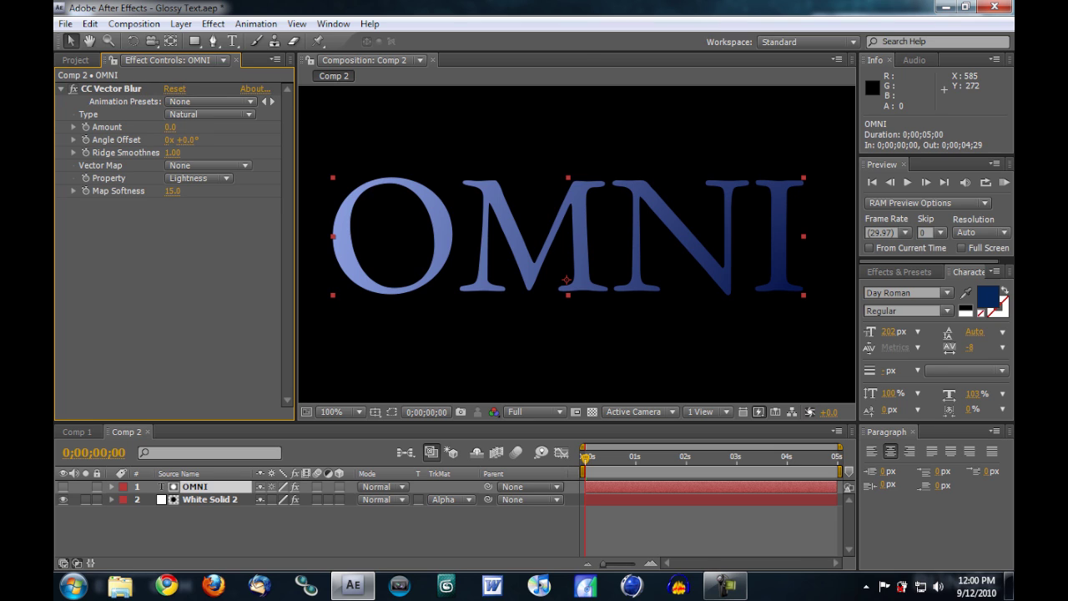
left_click_drag(171, 128, 222, 126)
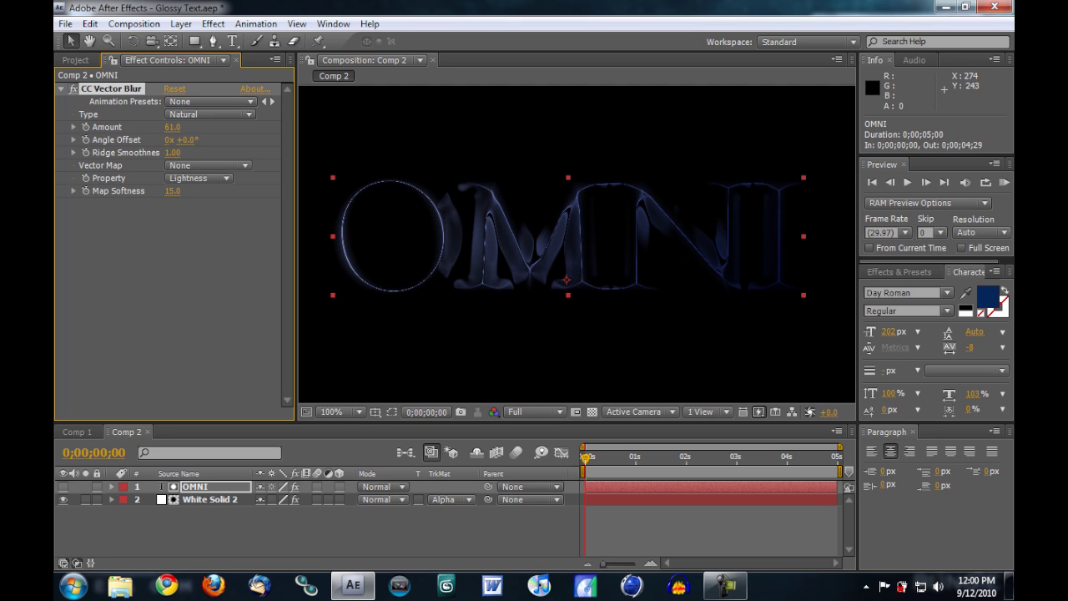
left_click_drag(195, 127, 173, 128)
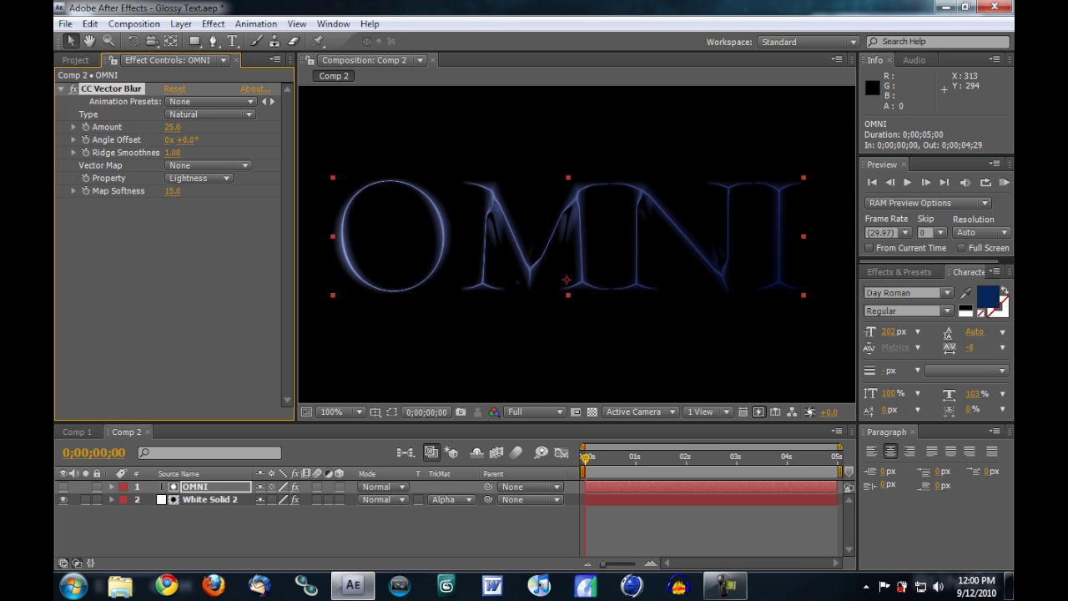
left_click(173, 127)
type("45")
type("0")
key("Return")
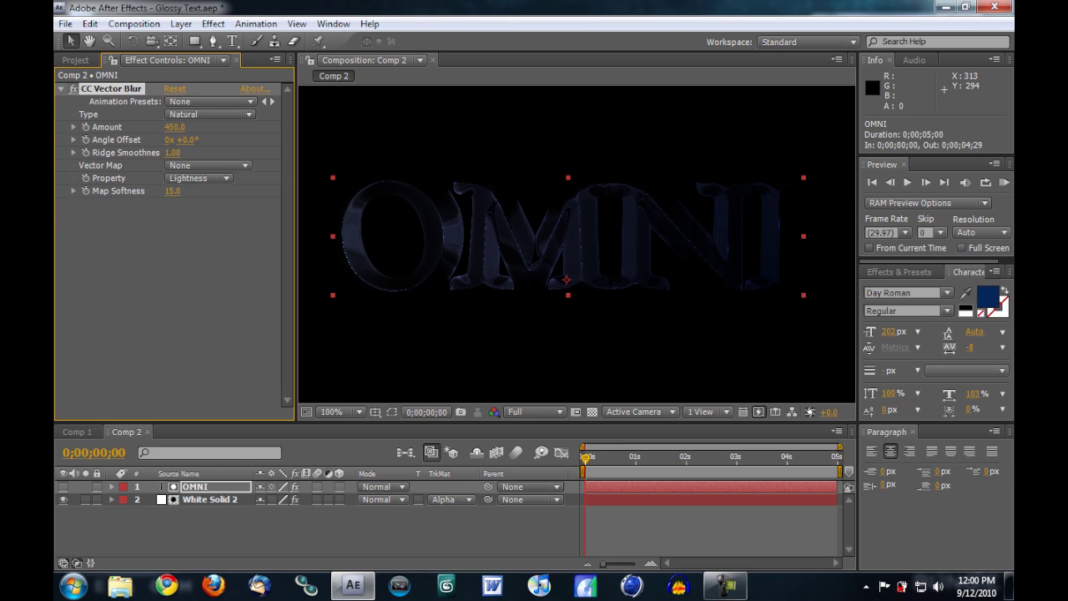
Set the CC Vector Blur's Map Softness to 5.1 and its Ridge Smoothness to 5.60.
left_click_drag(172, 191, 90, 191)
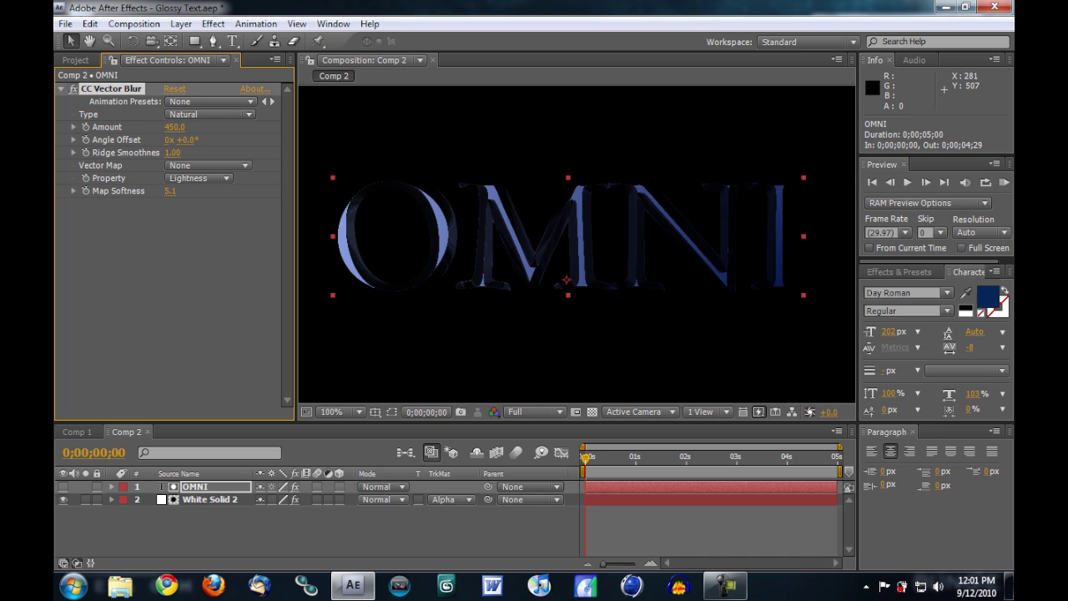
left_click_drag(172, 152, 208, 153)
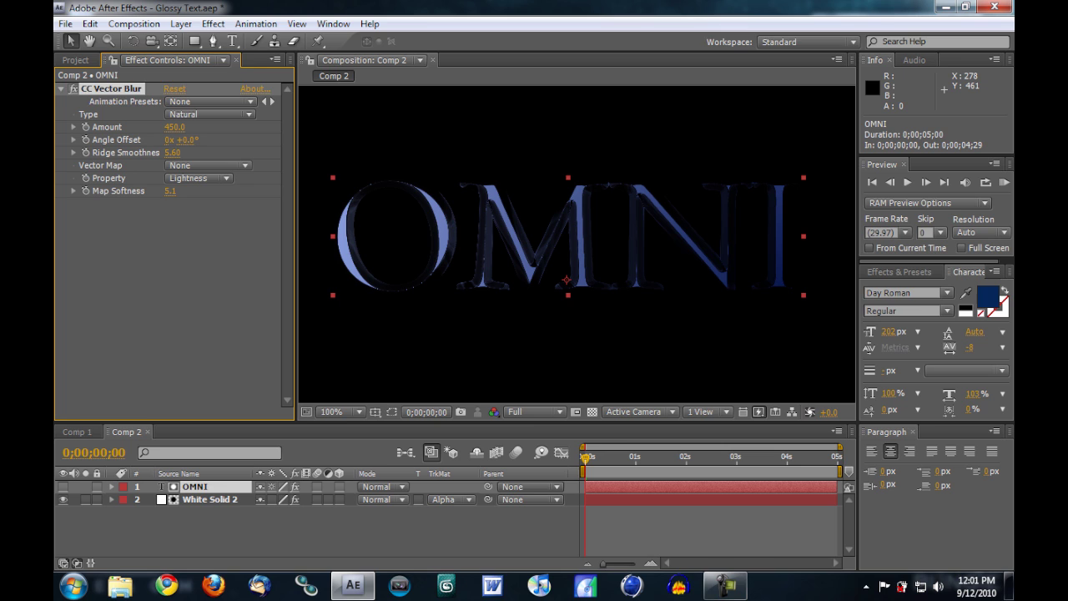
Rotate the OMNI layer to -5° and add a Position keyframe at 0;00;00;00.
key("r")
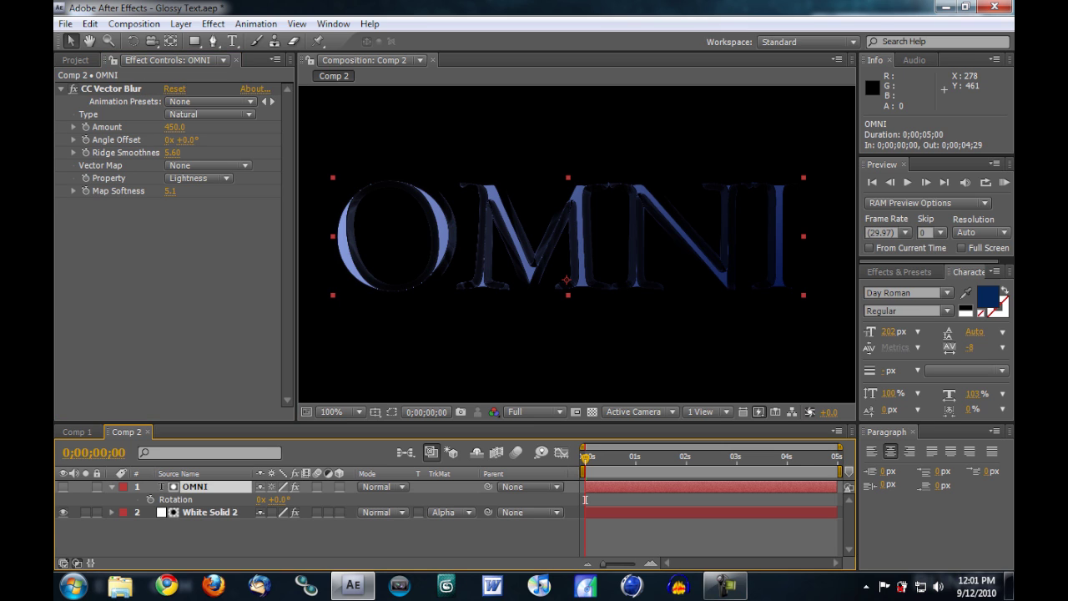
mouse_move(278, 499)
left_mouse_down()
mouse_move(293, 499)
mouse_move(266, 499)
mouse_move(274, 499)
left_mouse_up()
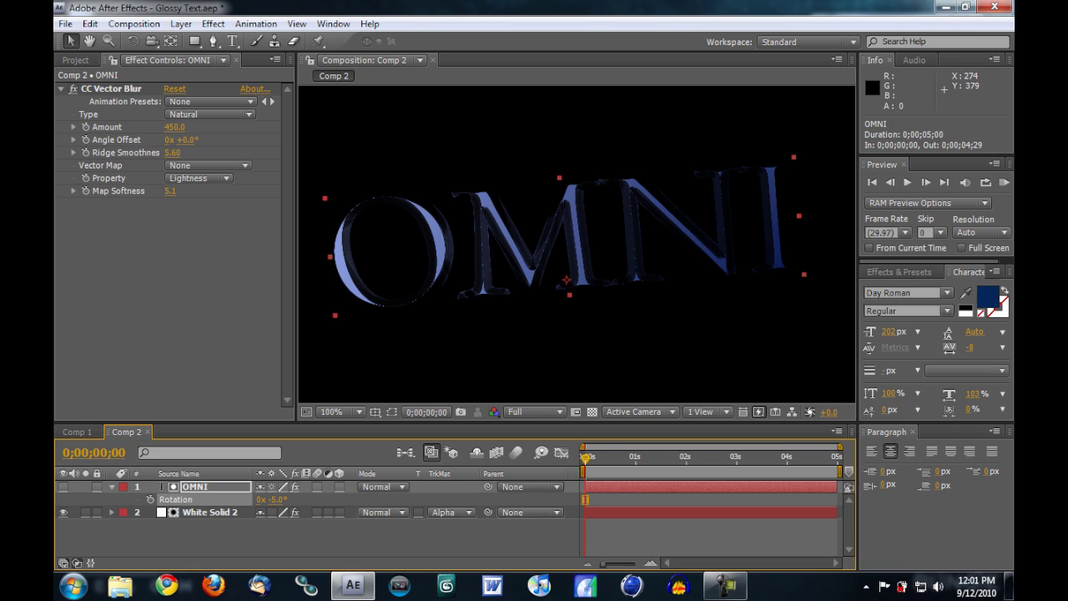
key("p")
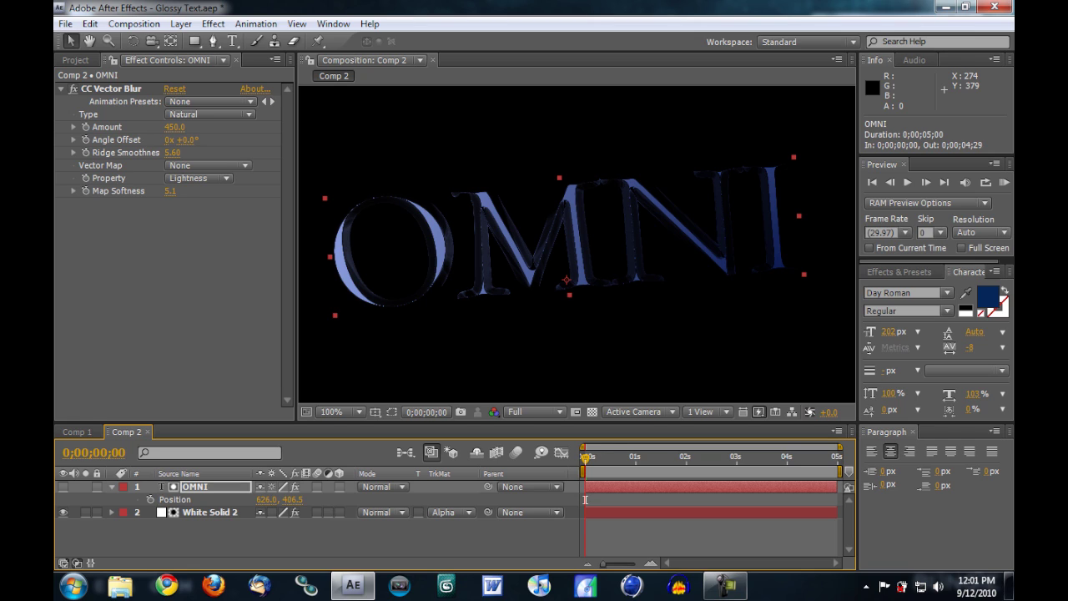
key("alt+shift+p")
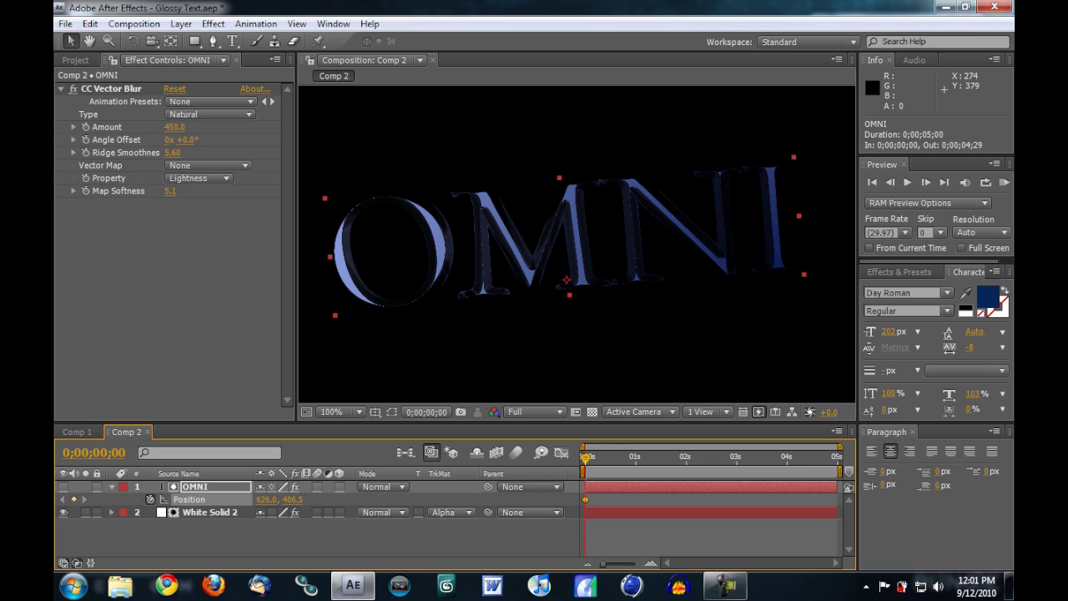
Make the OMNI layer 3D and keyframe its Z position to -168 at 0;00;04;29.
left_click_drag(585, 459, 837, 459)
left_click(339, 487)
left_click_drag(313, 500, 174, 499)
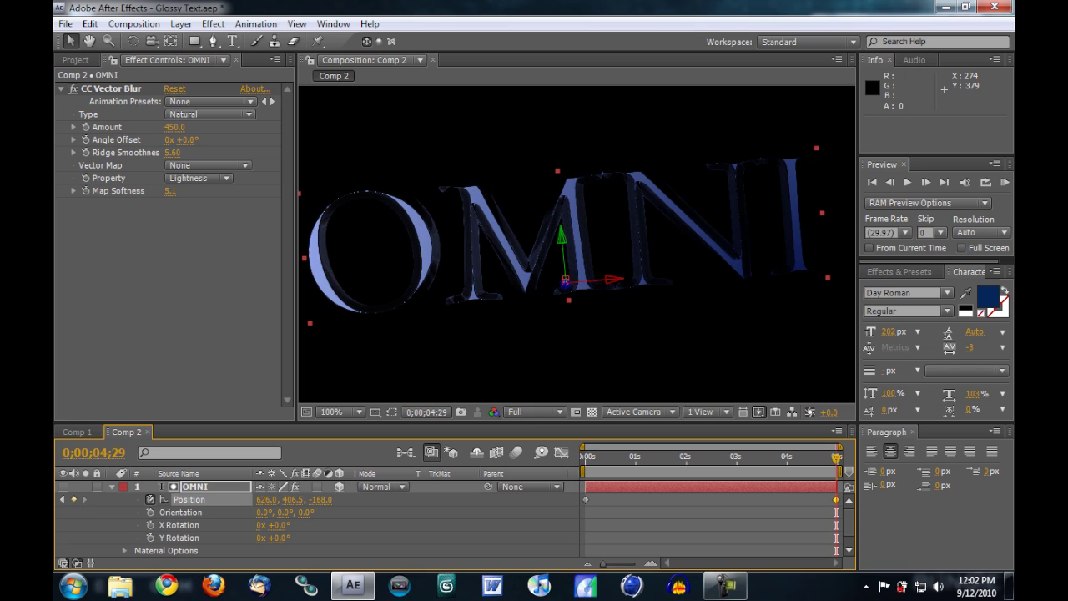
left_click(112, 487)
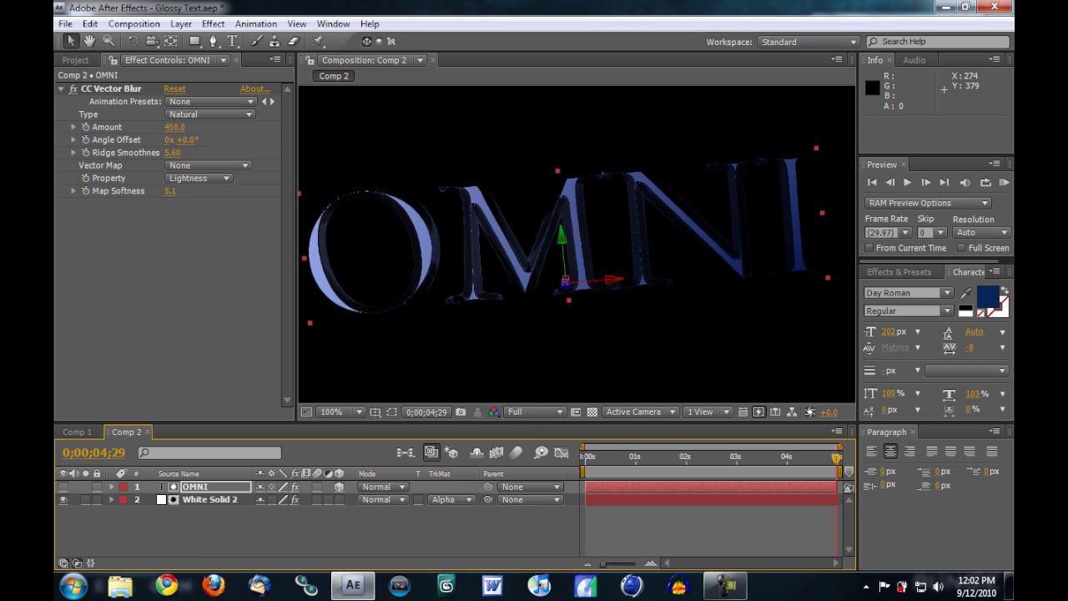
Return to the start of the composition and apply the Fast Blur effect to the OMNI layer.
key("Home")
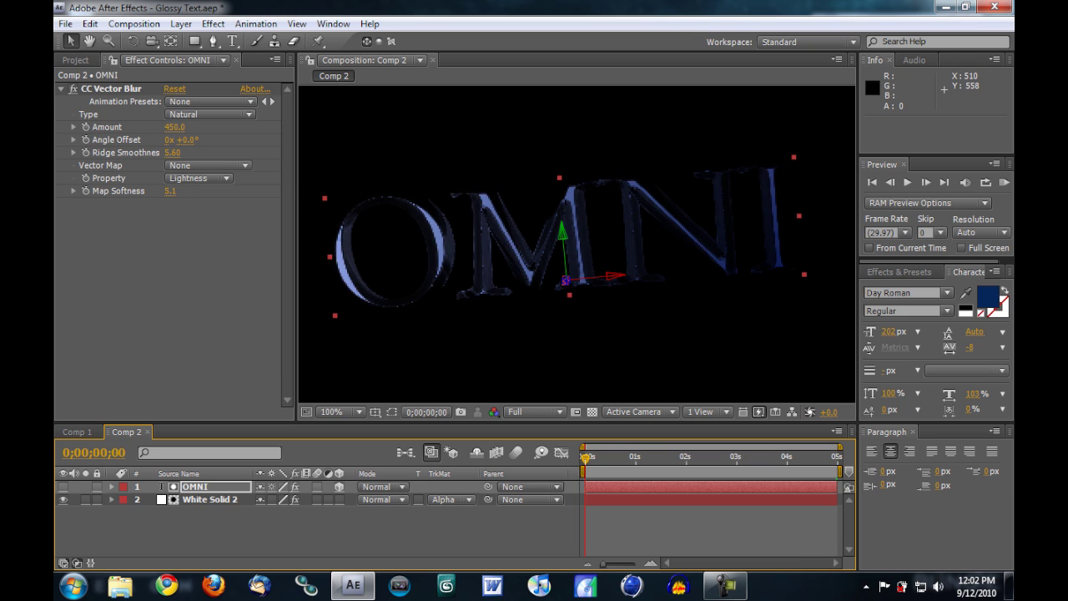
left_click(213, 24)
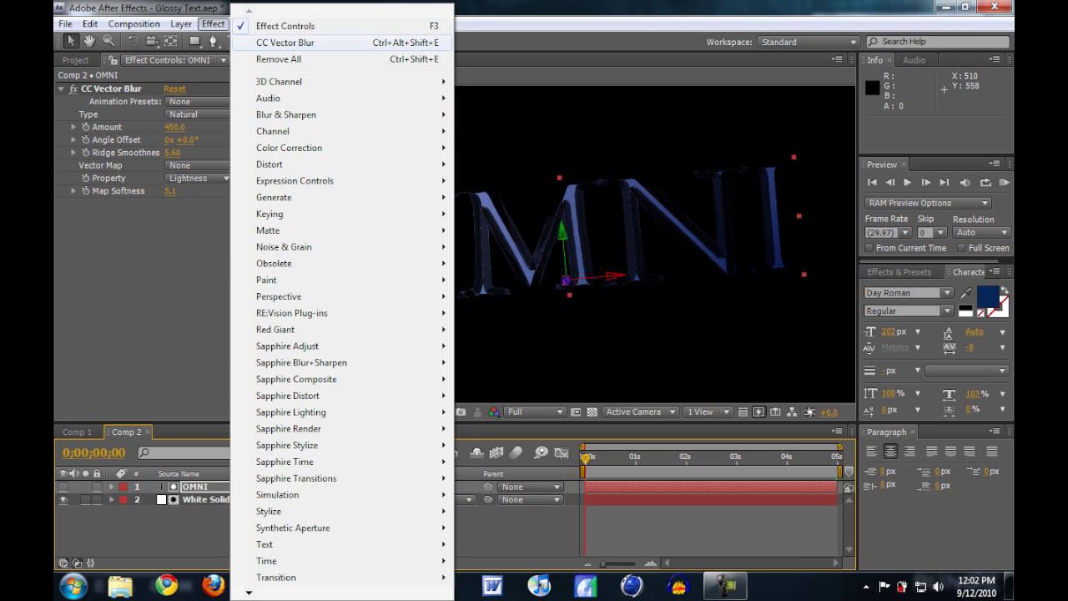
mouse_move(286, 114)
left_click(484, 247)
Set the Fast Blur's Blurriness to 3 and keyframe it at 0;00;00;00.
left_click_drag(169, 229, 171, 230)
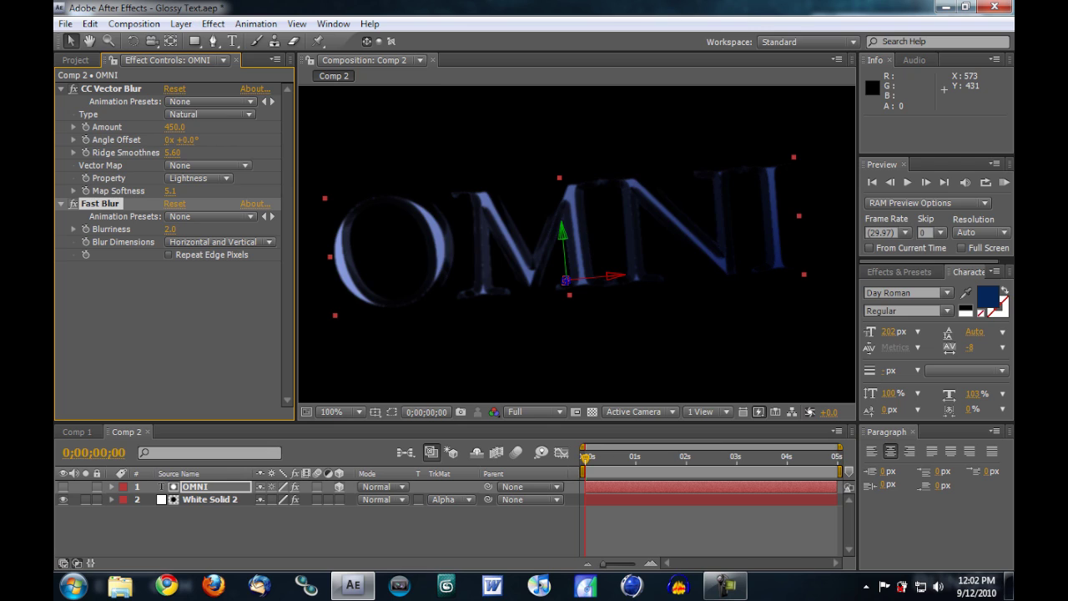
left_click(170, 229)
type("3")
key("Return")
left_click(86, 229)
Keyframe the Fast Blur's Blurriness to 0.5 at 0;00;04;29.
left_click_drag(586, 458, 839, 458)
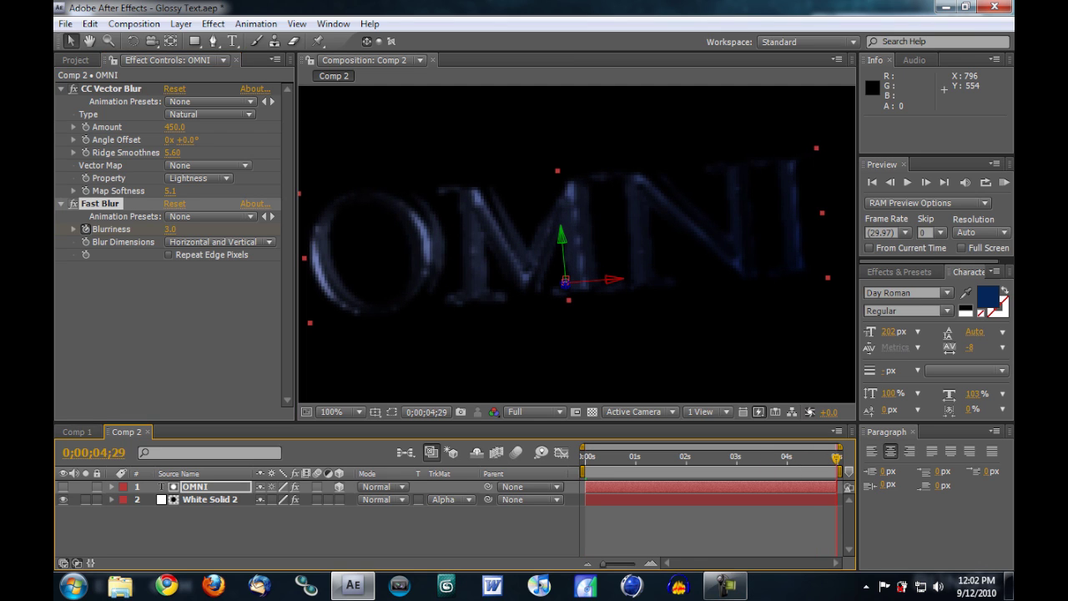
left_click(170, 230)
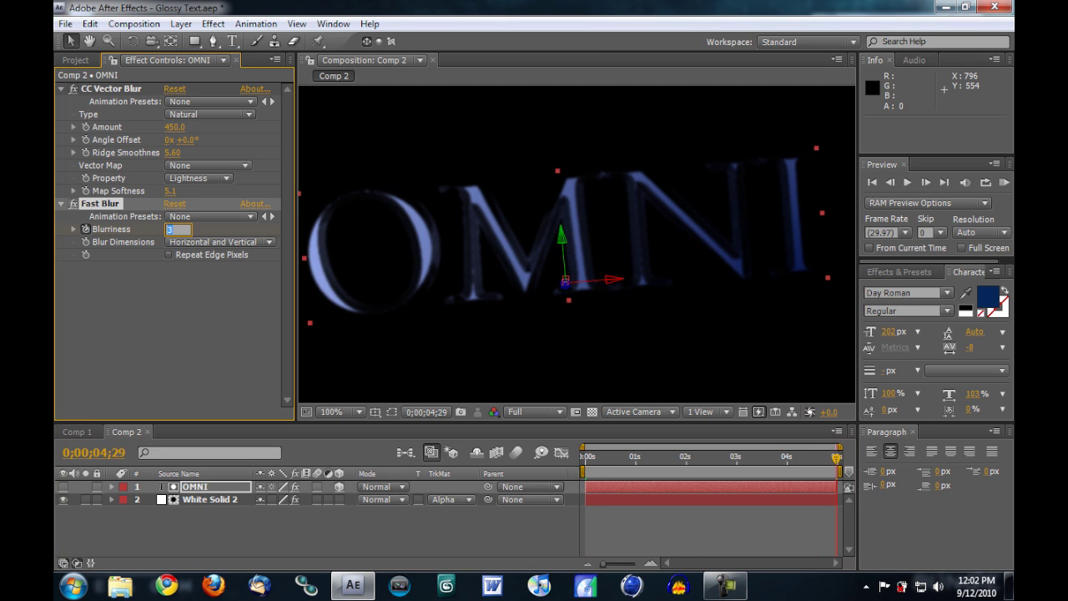
type("0.5")
key("Return")
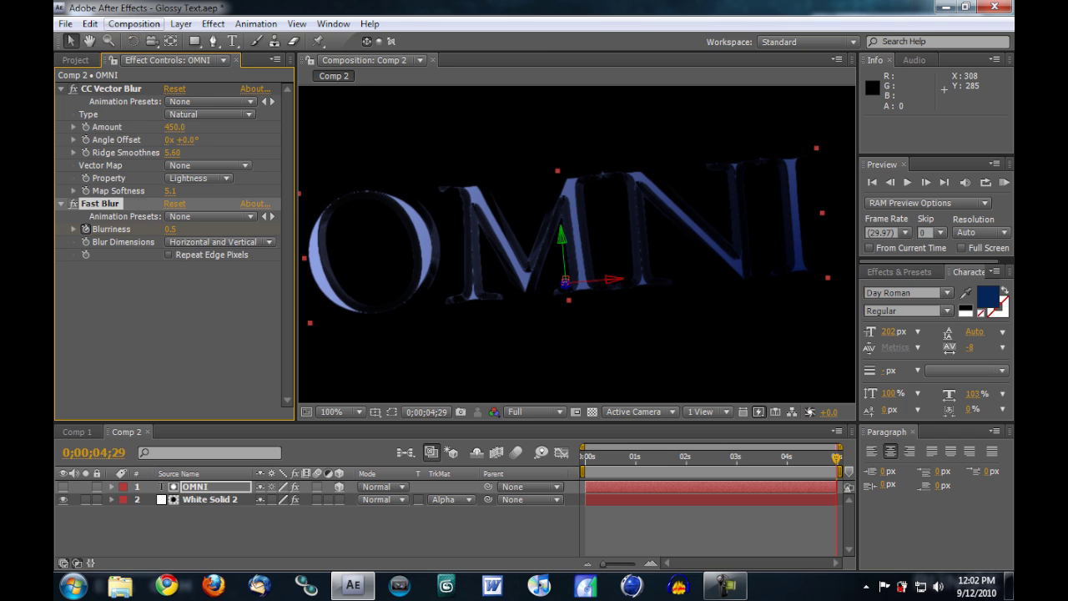
Run a RAM preview of the OMNI text animation and stop it.
left_click(133, 24)
mouse_move(145, 191)
left_click(397, 192)
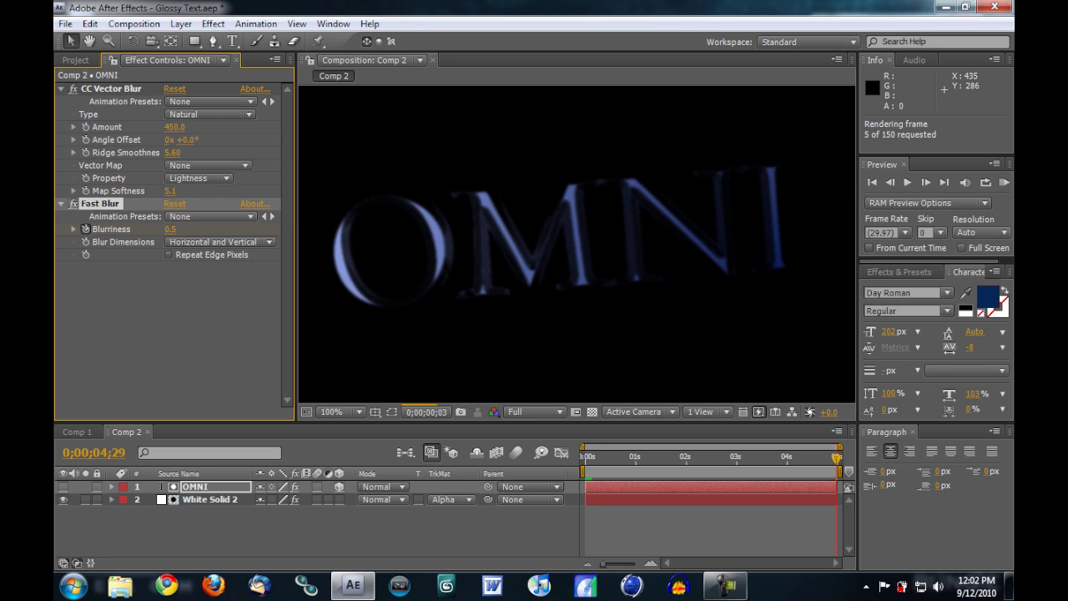
key("space")
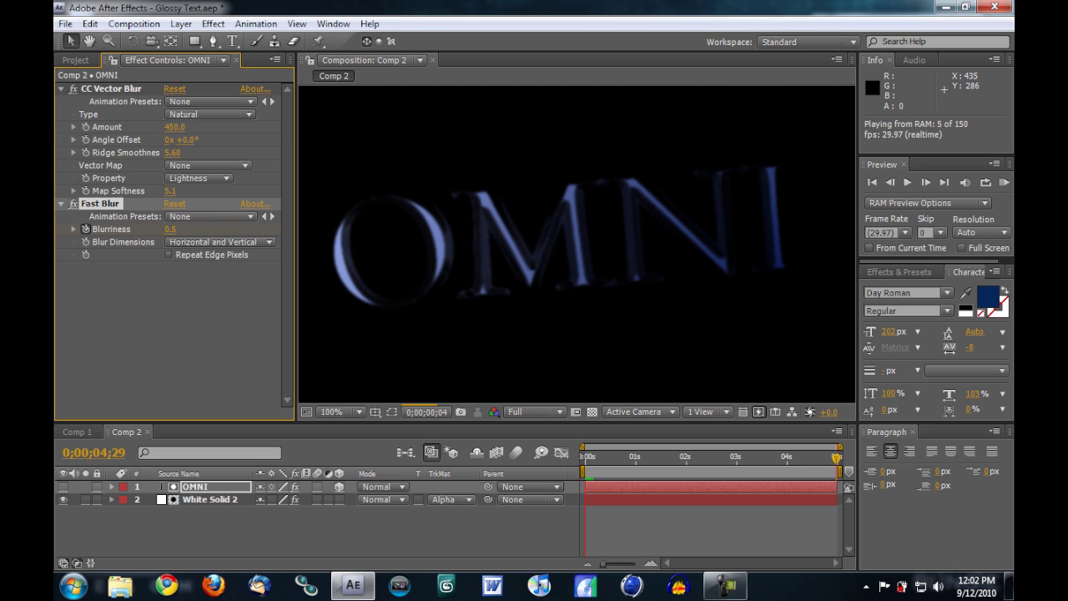
key("space")
Animate the OMNI layer's Z Rotation from a -5° keyframe at 0;00;00;00 to 2° at 0;00;04;29.
key("r")
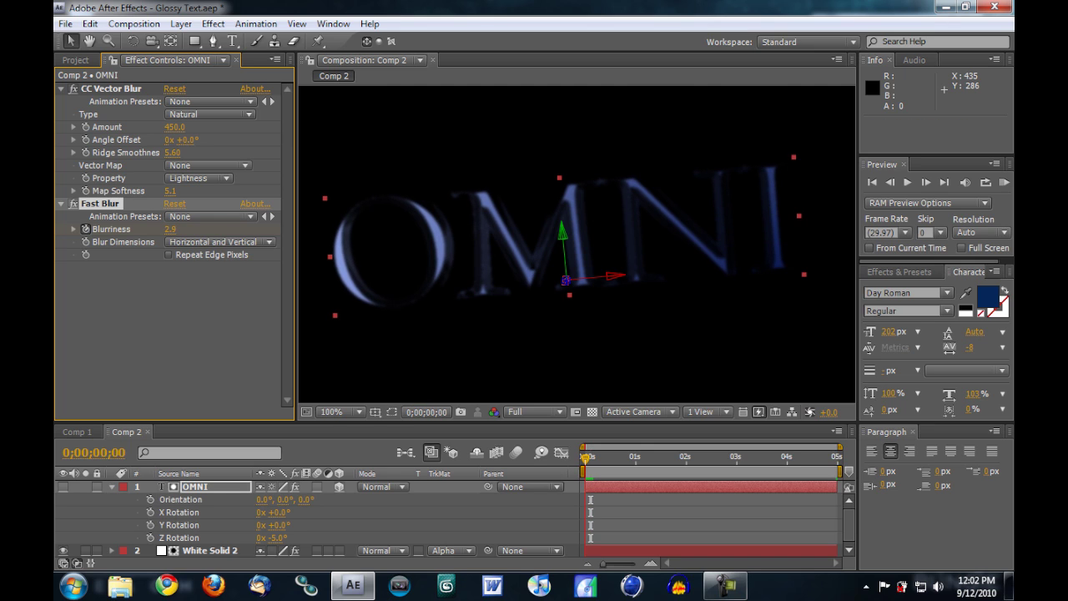
key("Home")
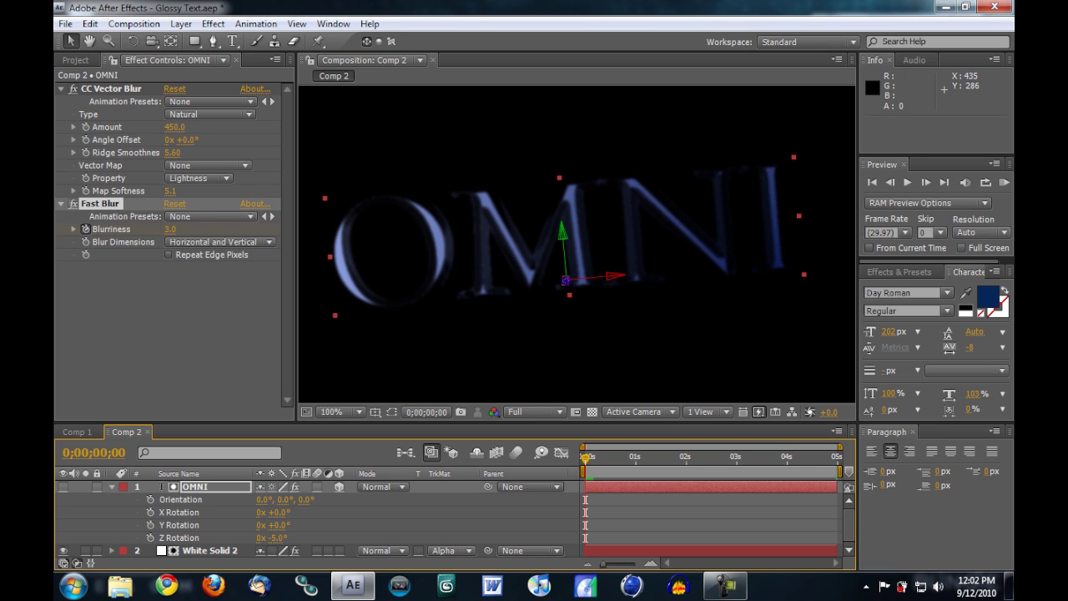
left_click(150, 537)
left_click_drag(587, 458, 838, 458)
mouse_move(278, 538)
left_mouse_down()
mouse_move(268, 538)
mouse_move(283, 538)
left_mouse_up()
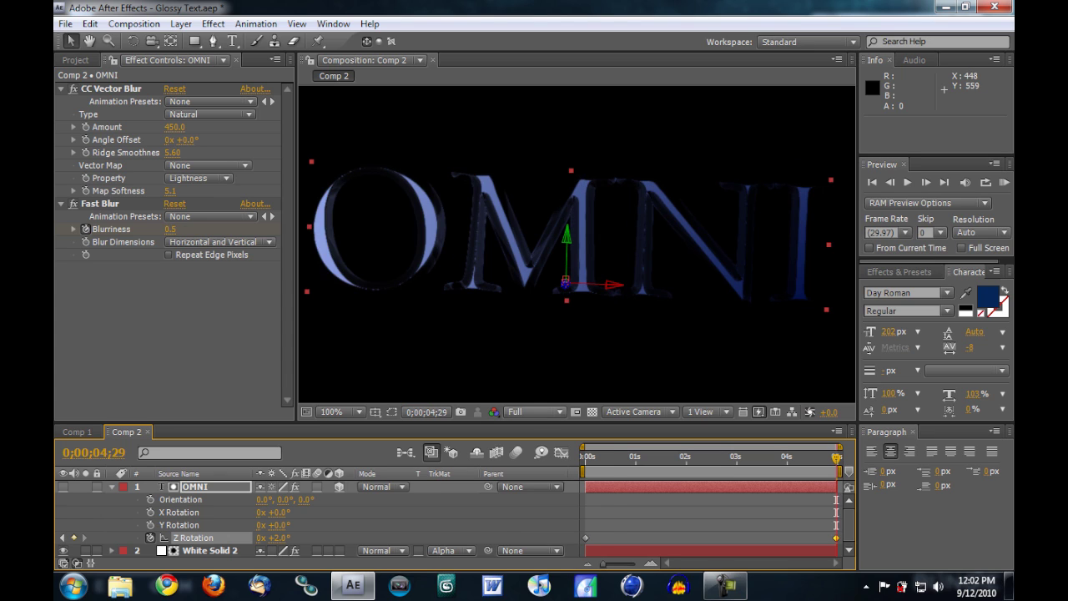
Reduce the composition's display resolution to Half, collapse the OMNI layer's properties, and preview the animation from RAM.
left_click(535, 412)
left_click(537, 468)
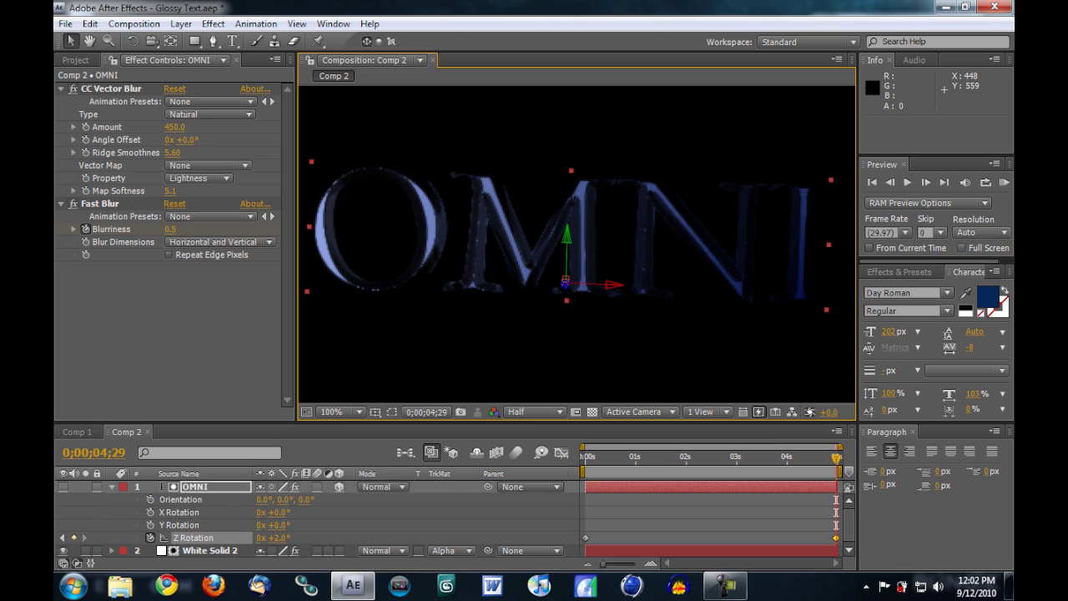
left_click(112, 487)
left_click(133, 24)
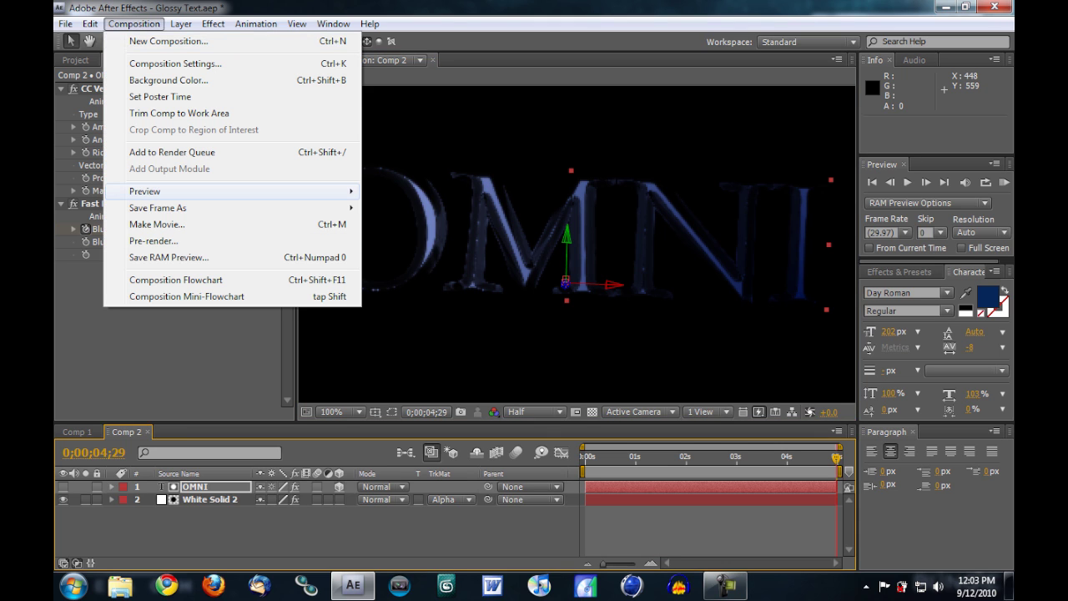
mouse_move(250, 192)
left_click(401, 191)
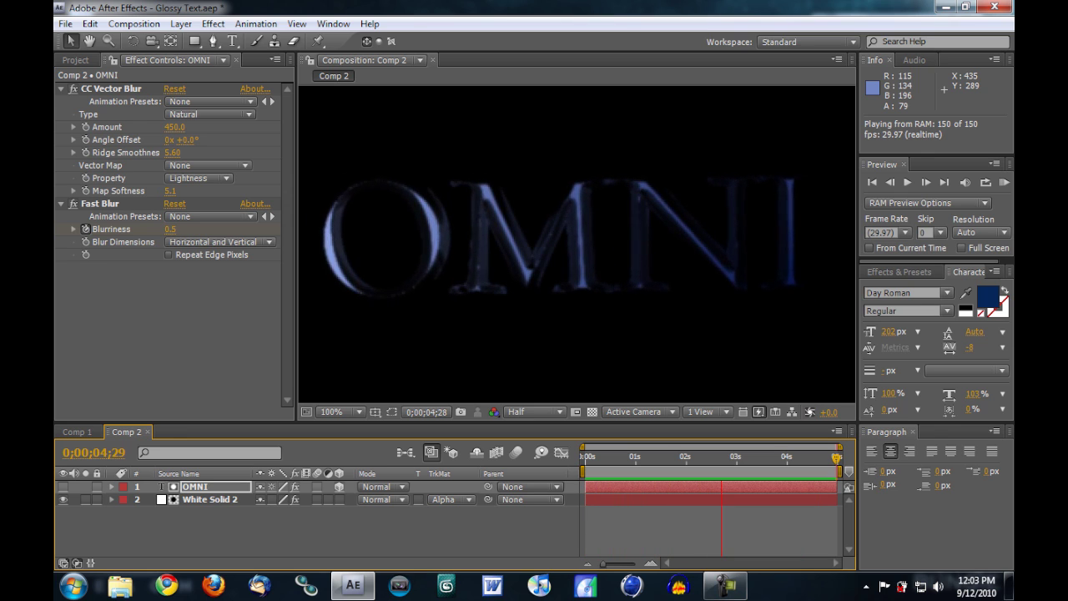
key("space")
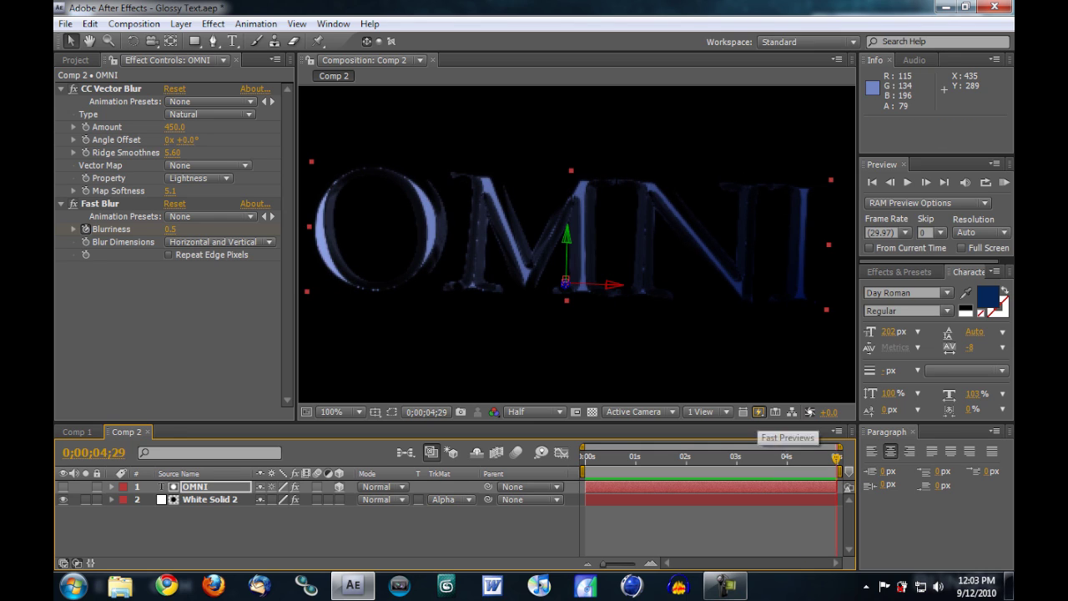
key("space")
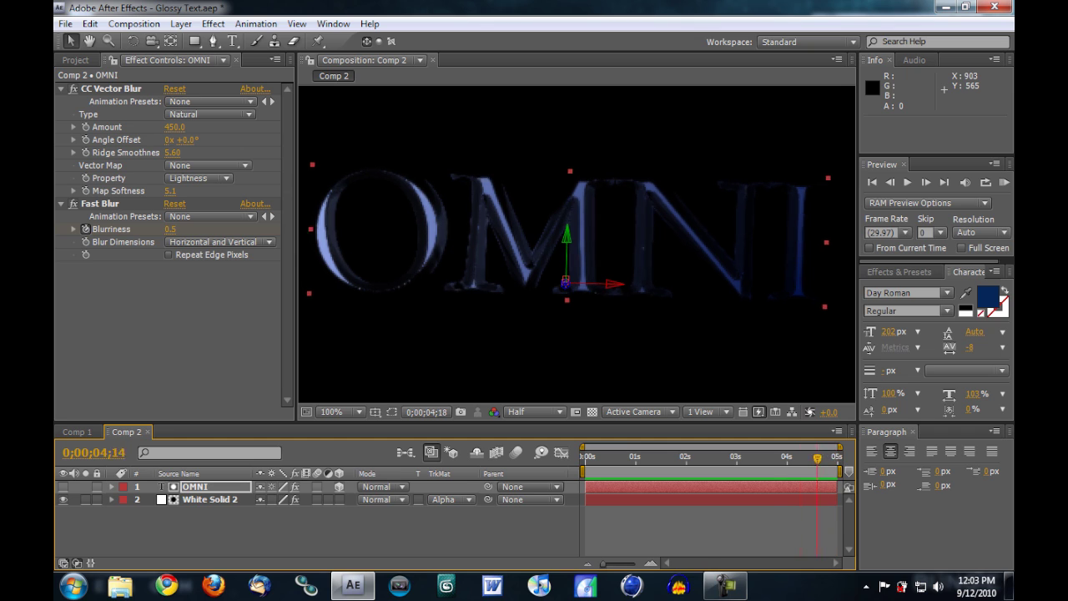
Restore the composition's display resolution to Full and play the OMNI text animation.
left_click(534, 411)
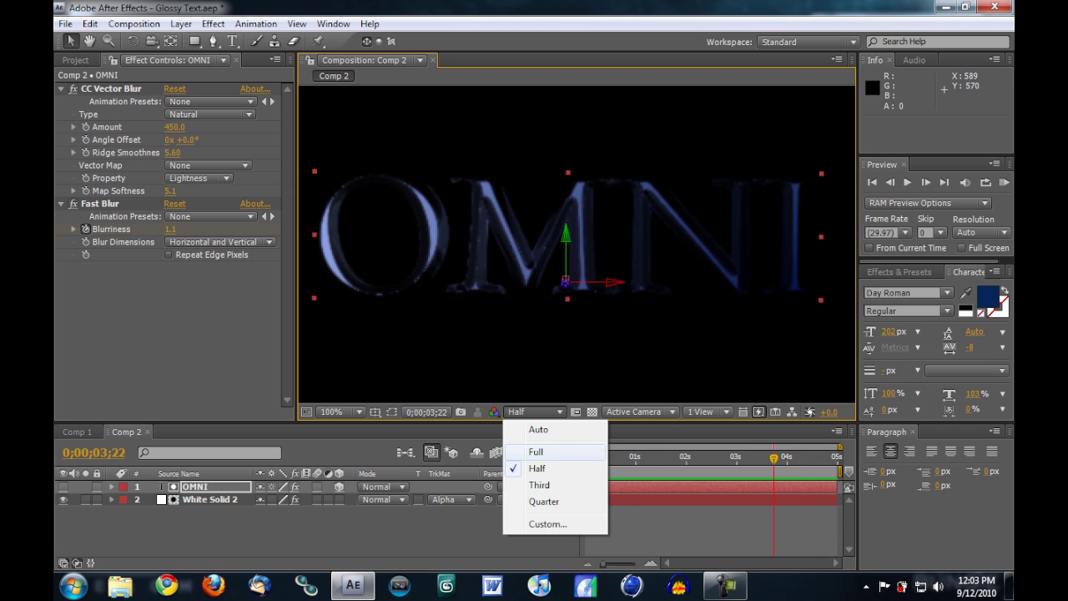
left_click(536, 452)
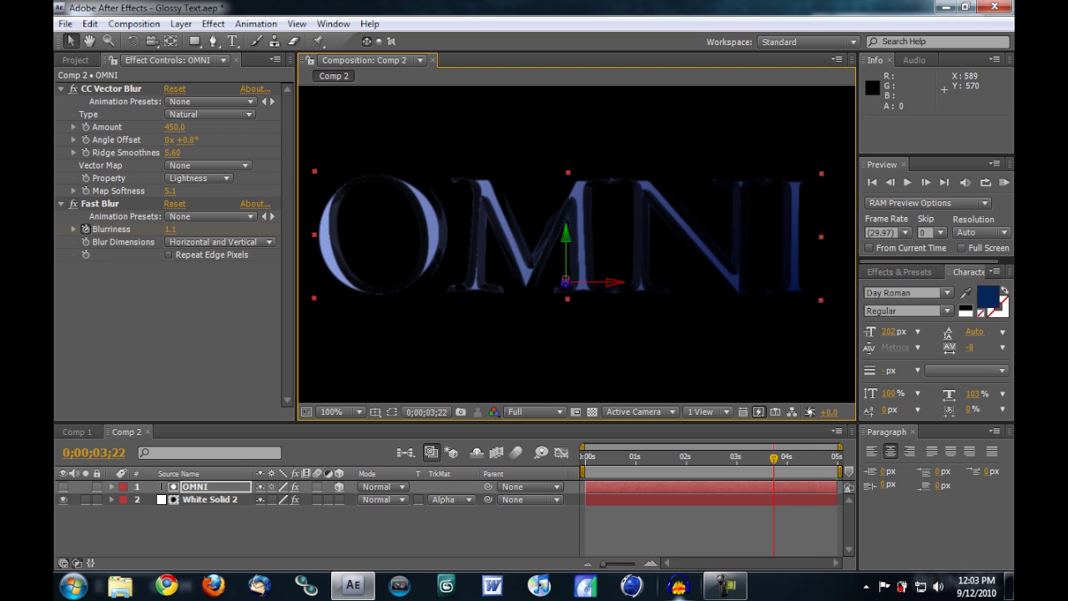
key("space")
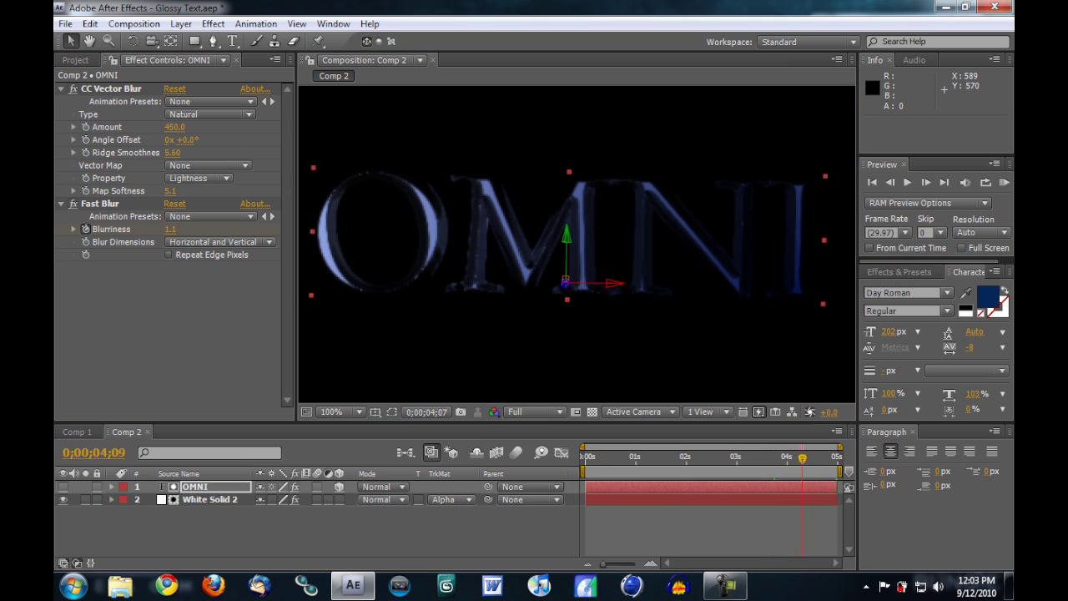